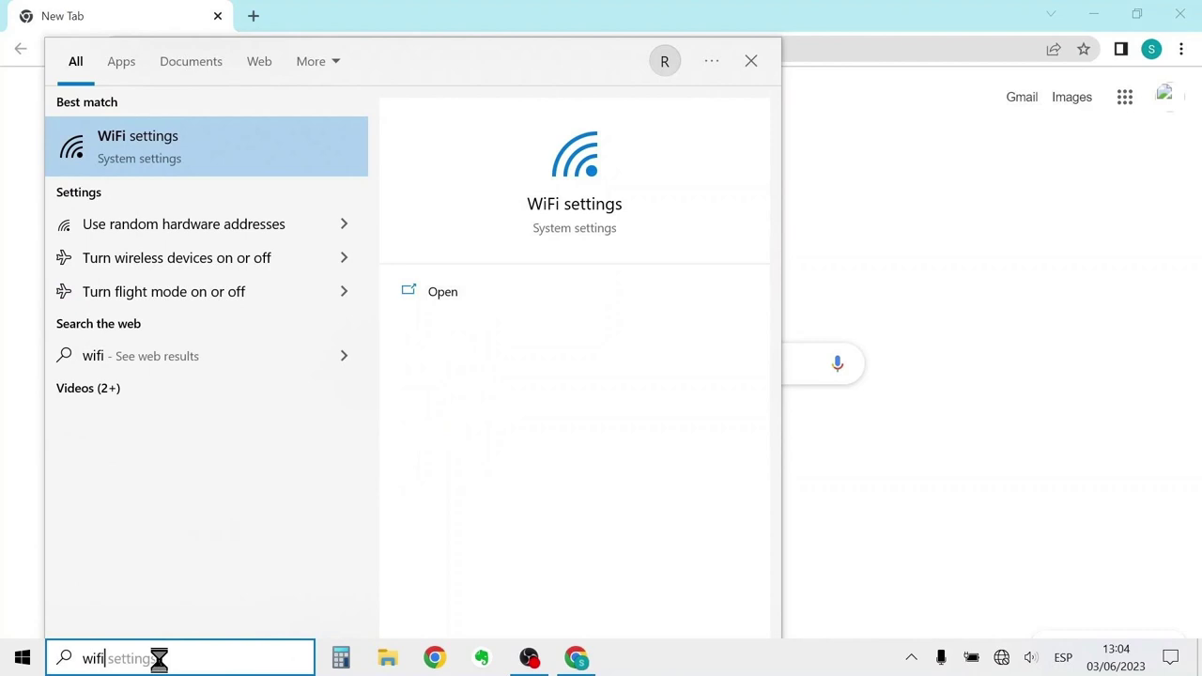
# Step: Join TP-Link_972C with Connect automatically unticked, entering the security key from the router label
pyautogui.click(139, 146)
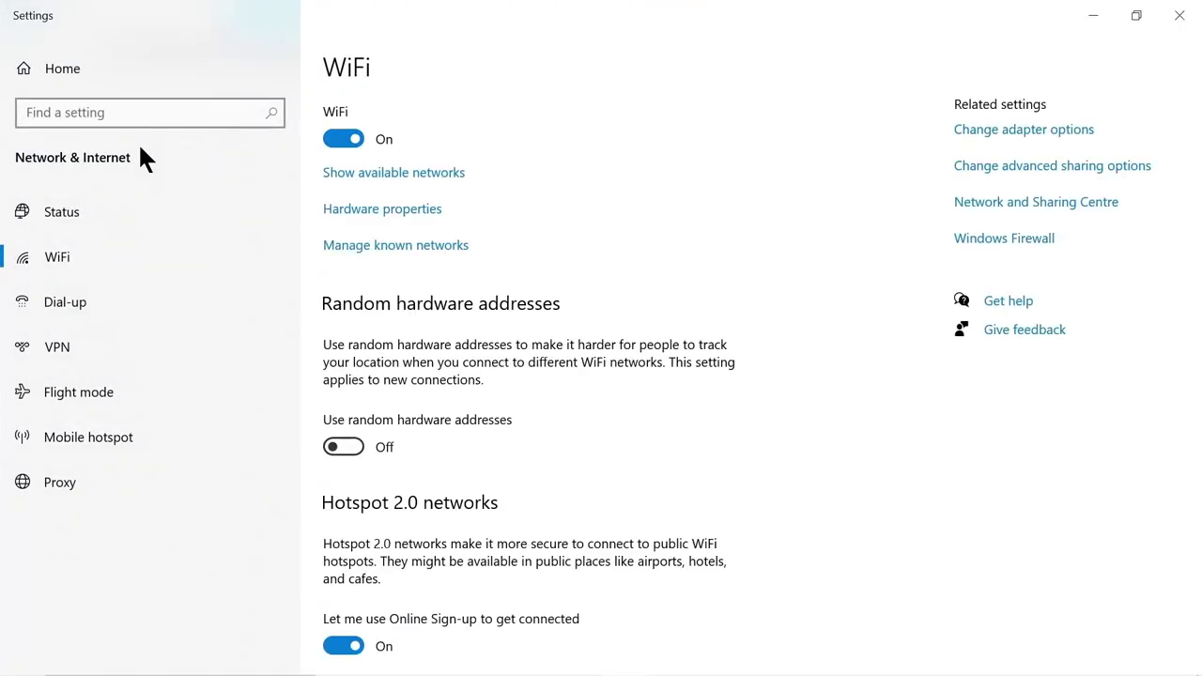
pyautogui.click(348, 173)
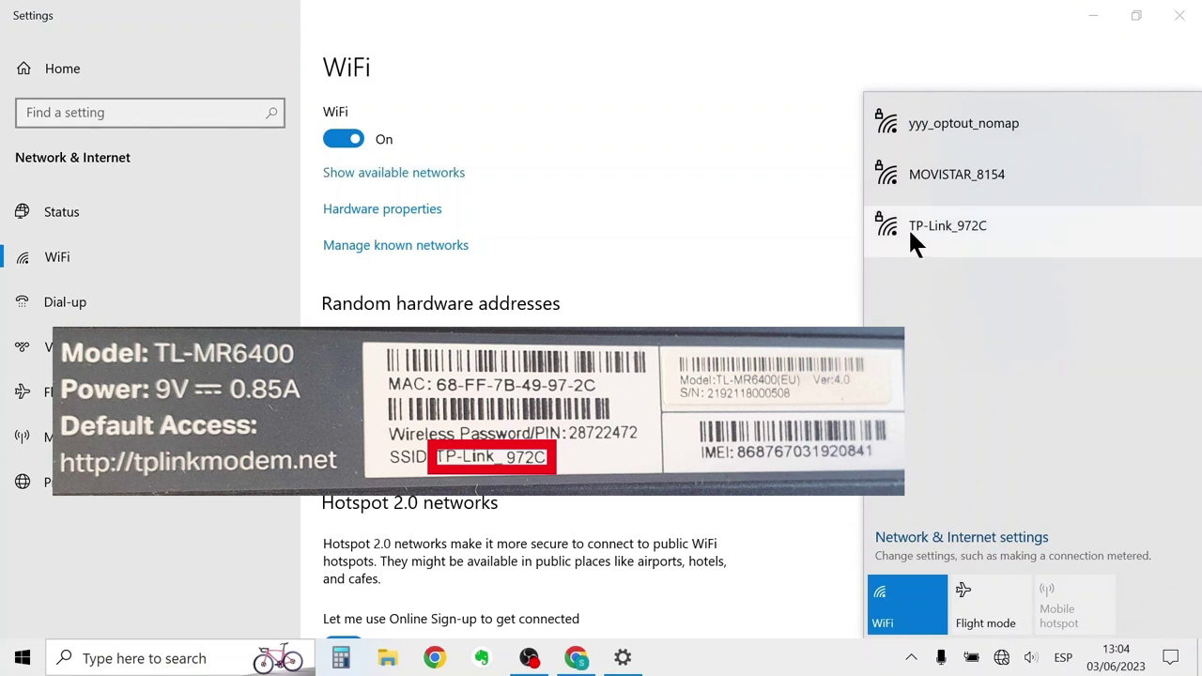
pyautogui.click(909, 227)
pyautogui.click(920, 272)
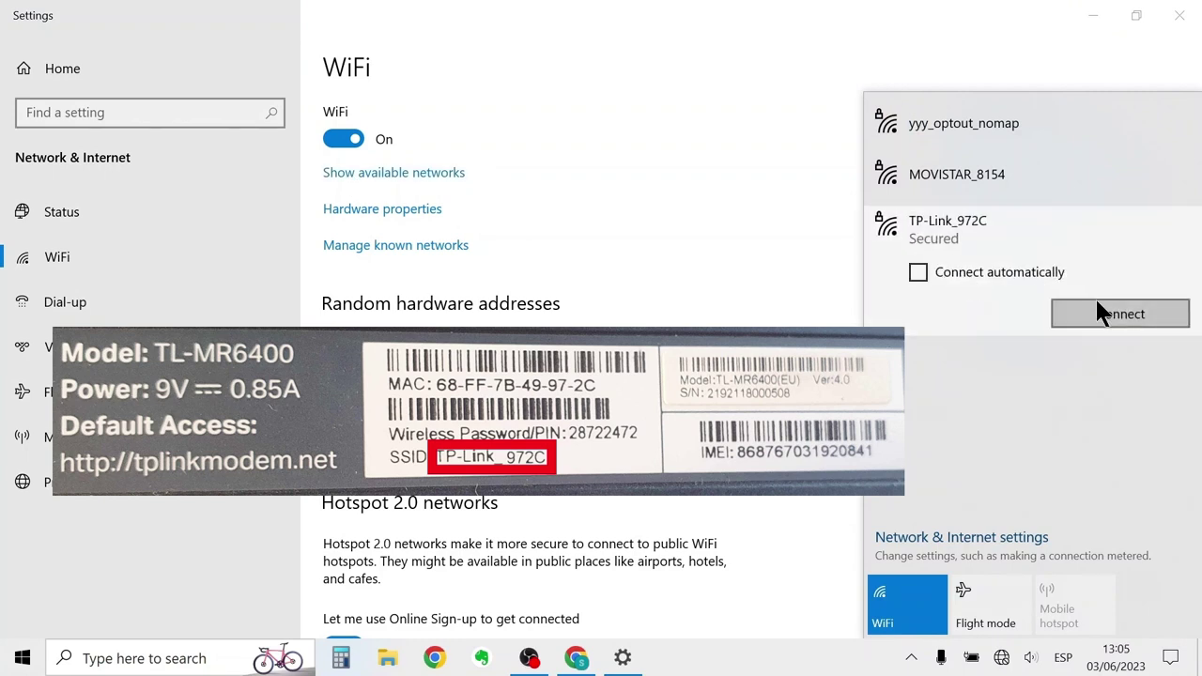
pyautogui.click(1108, 312)
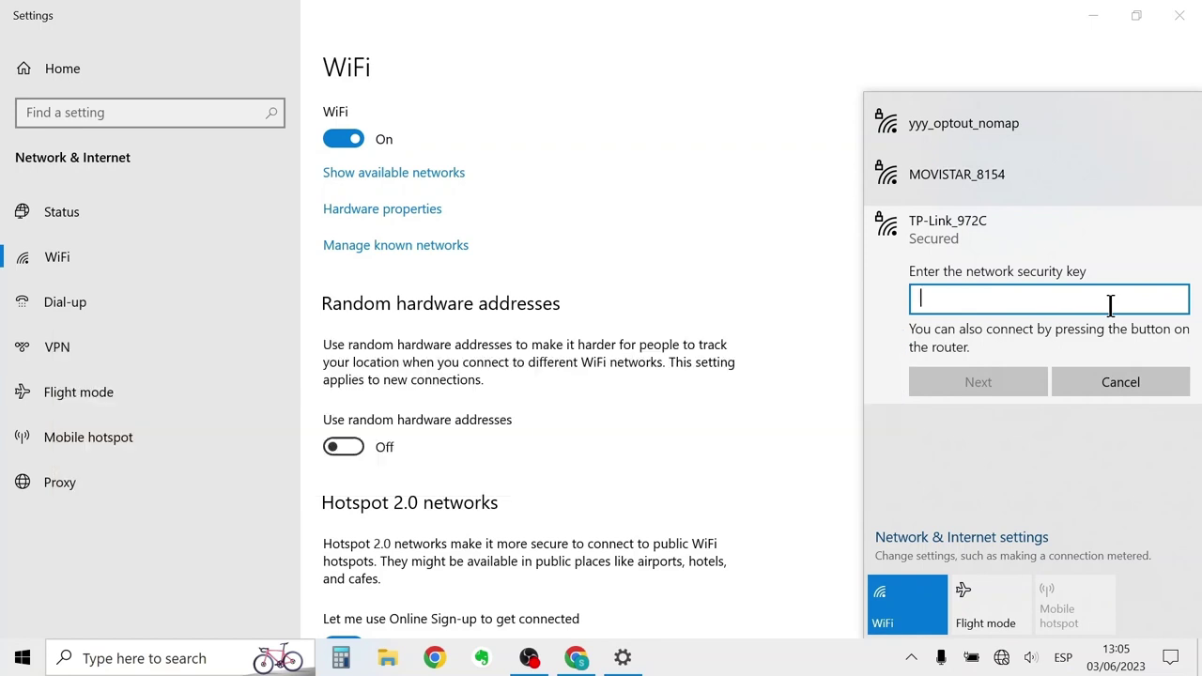
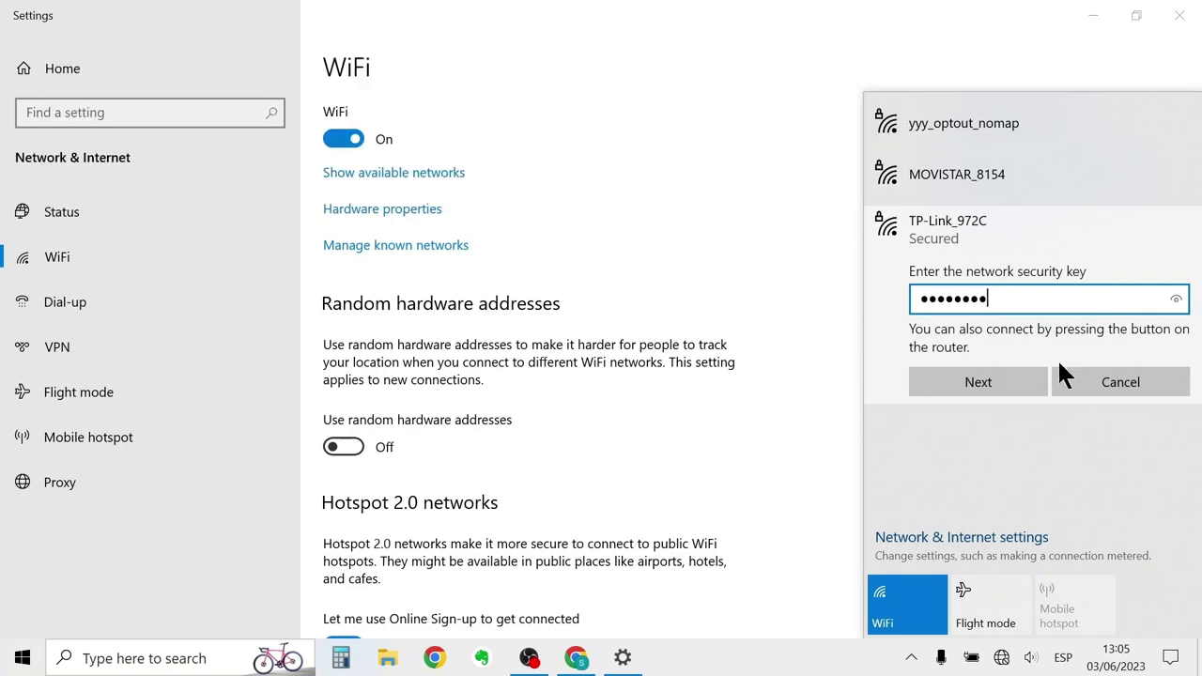
pyautogui.click(1014, 371)
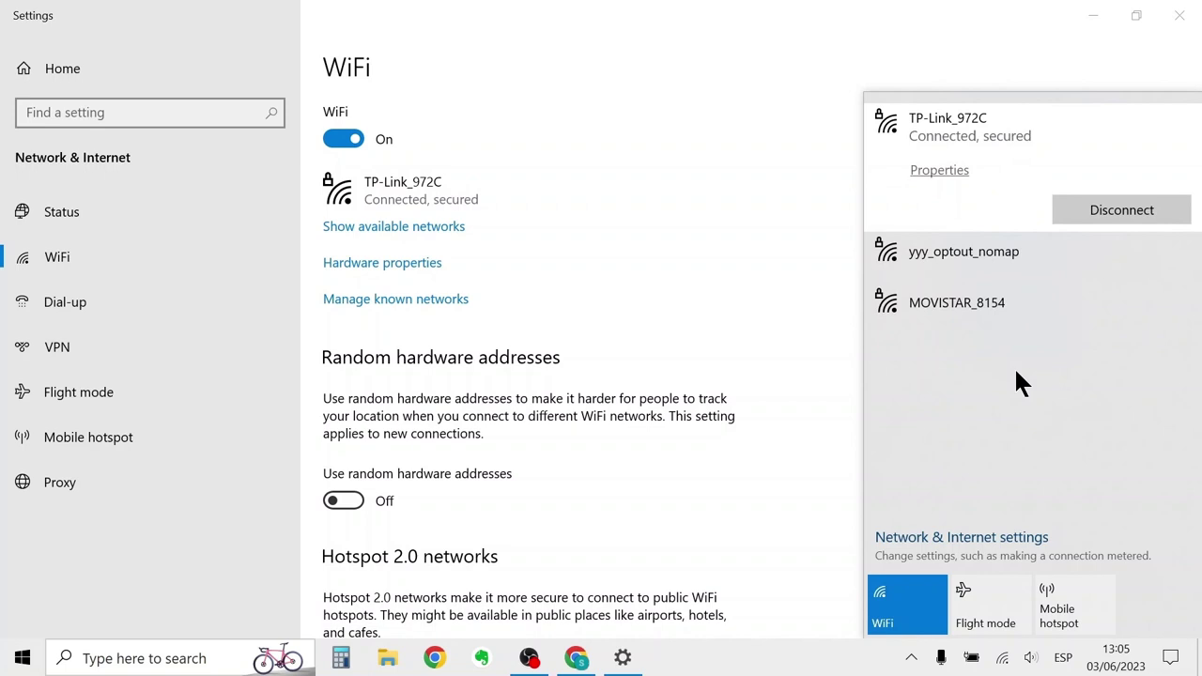
pyautogui.click(578, 659)
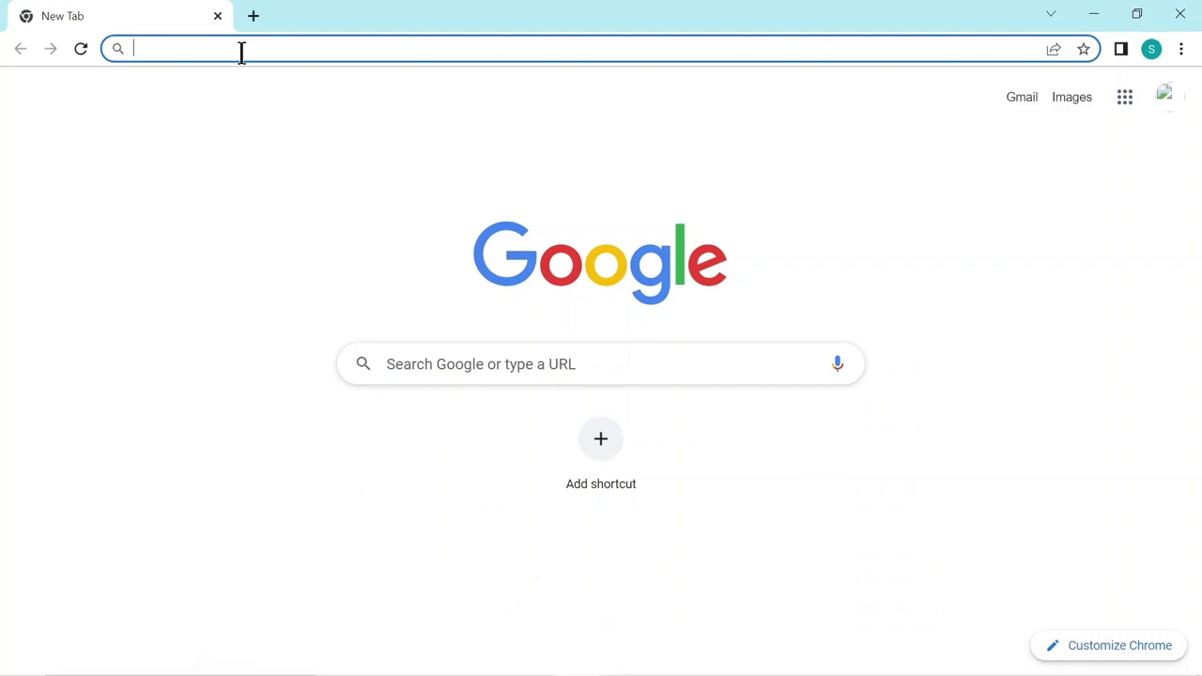
pyautogui.write('http;')
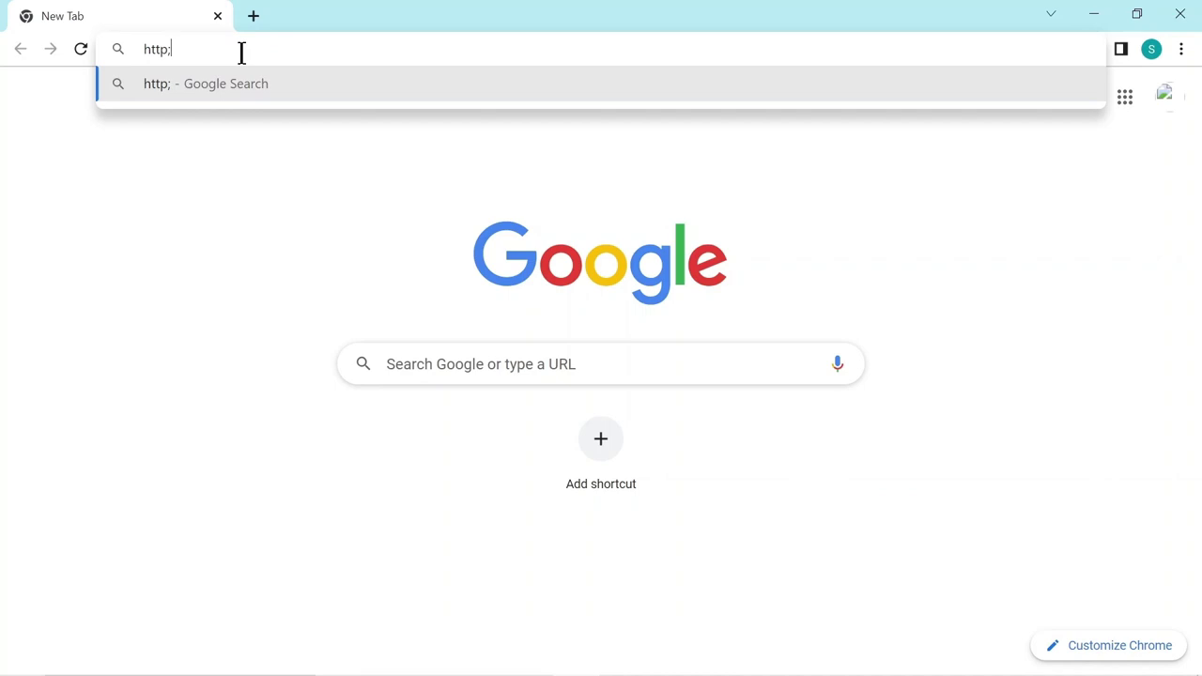
pyautogui.press('BackSpace')
pyautogui.write('://')
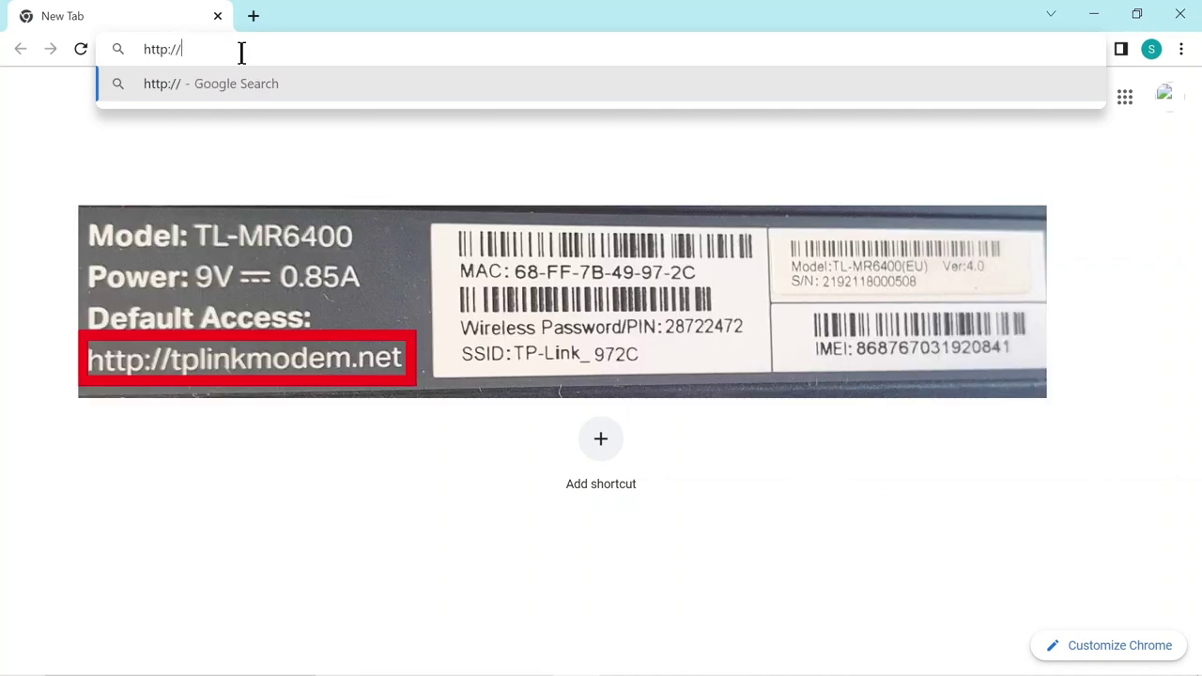
pyautogui.write('t')
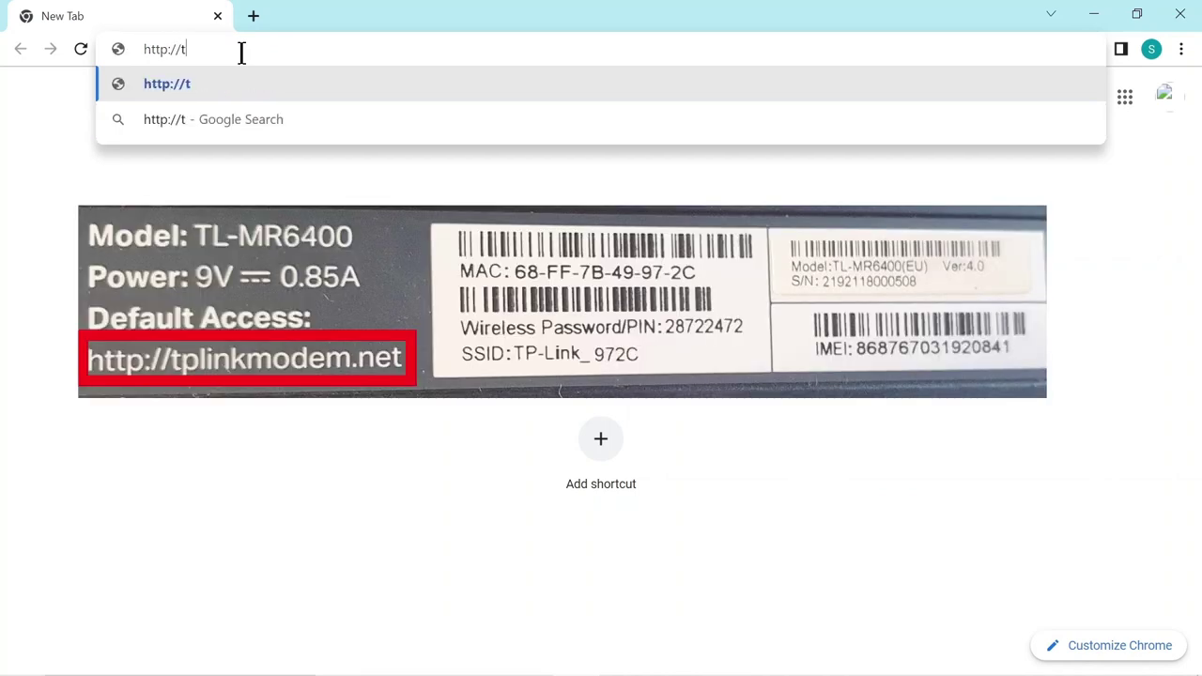
pyautogui.write('p')
pyautogui.write('l')
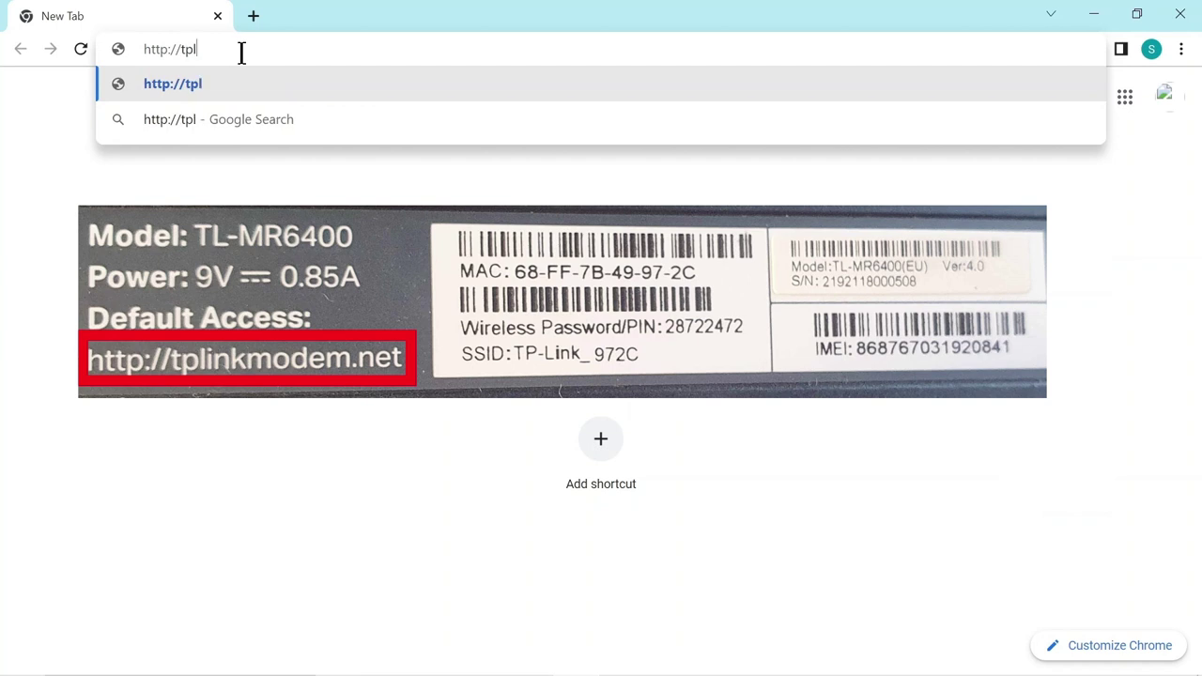
pyautogui.write('inkmode')
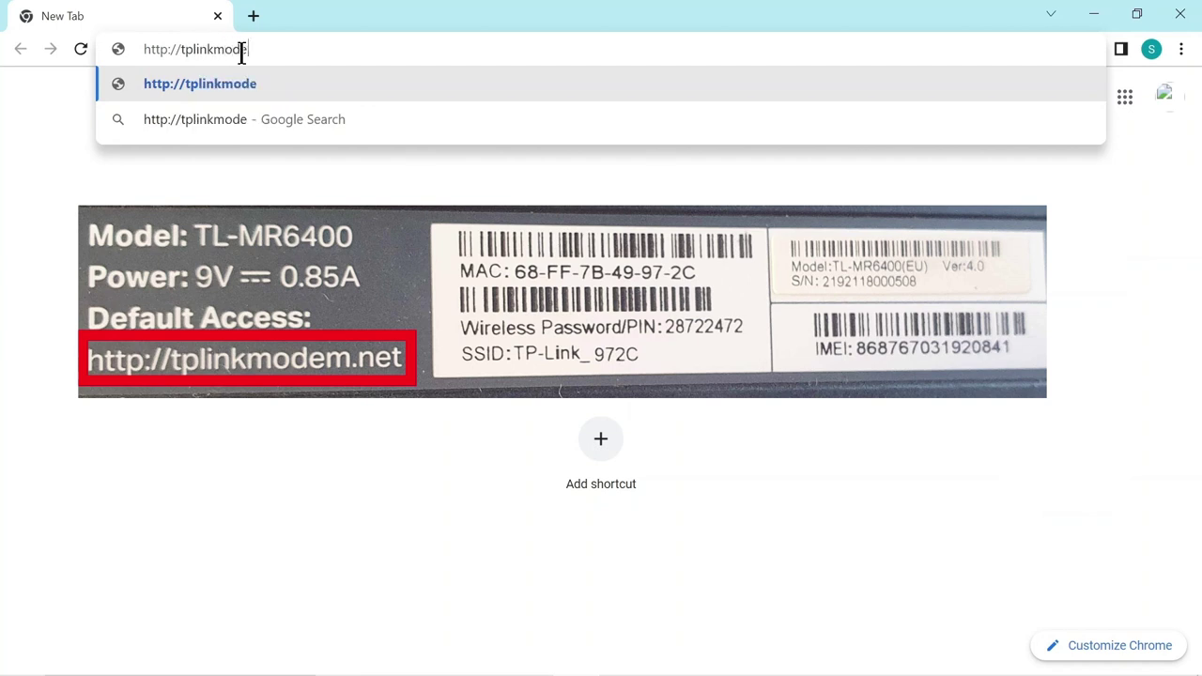
pyautogui.write('m.net')
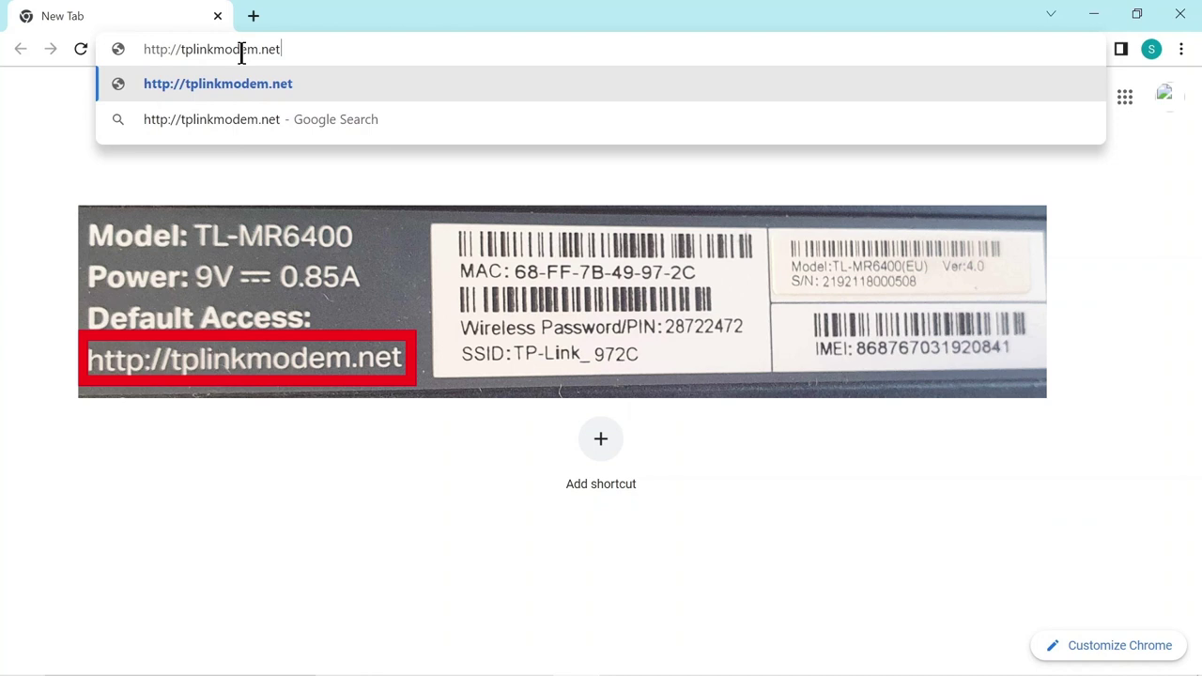
pyautogui.press('Return')
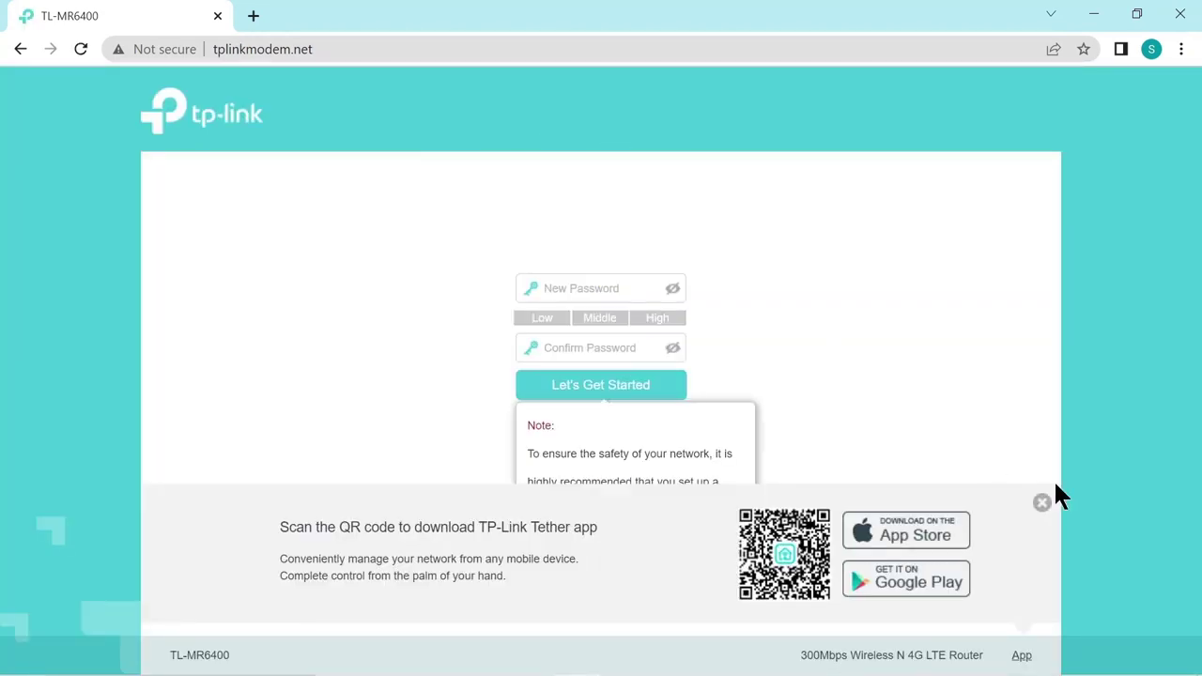
pyautogui.click(1041, 503)
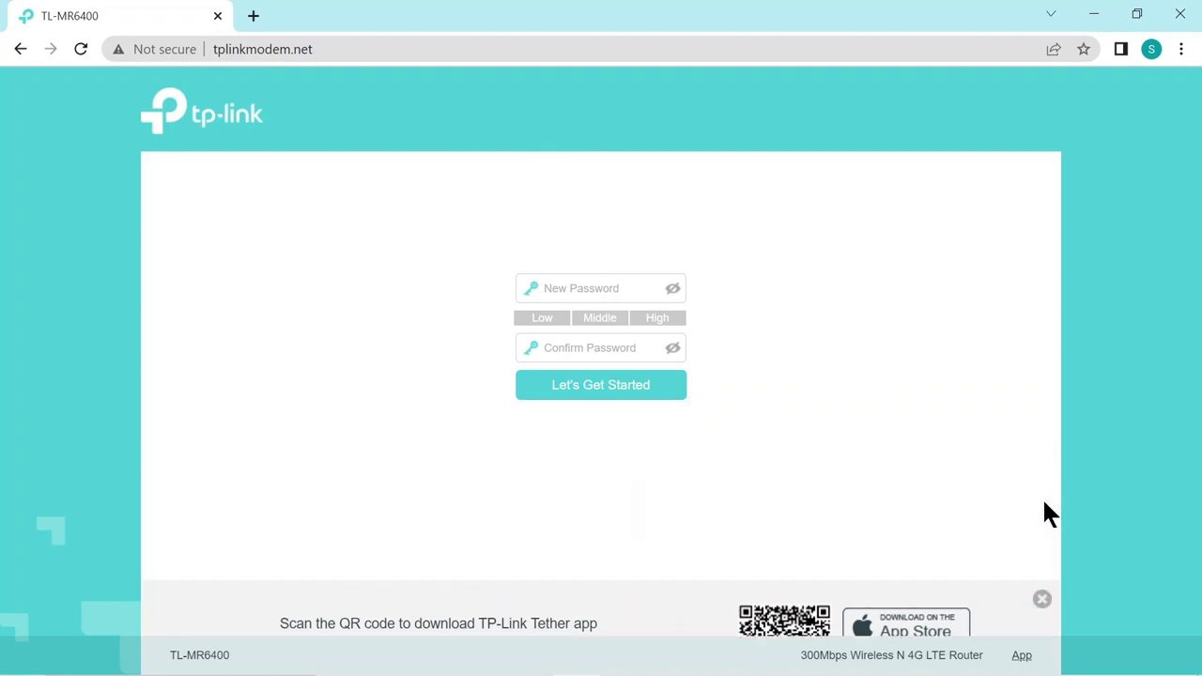
pyautogui.click(19, 49)
pyautogui.click(343, 49)
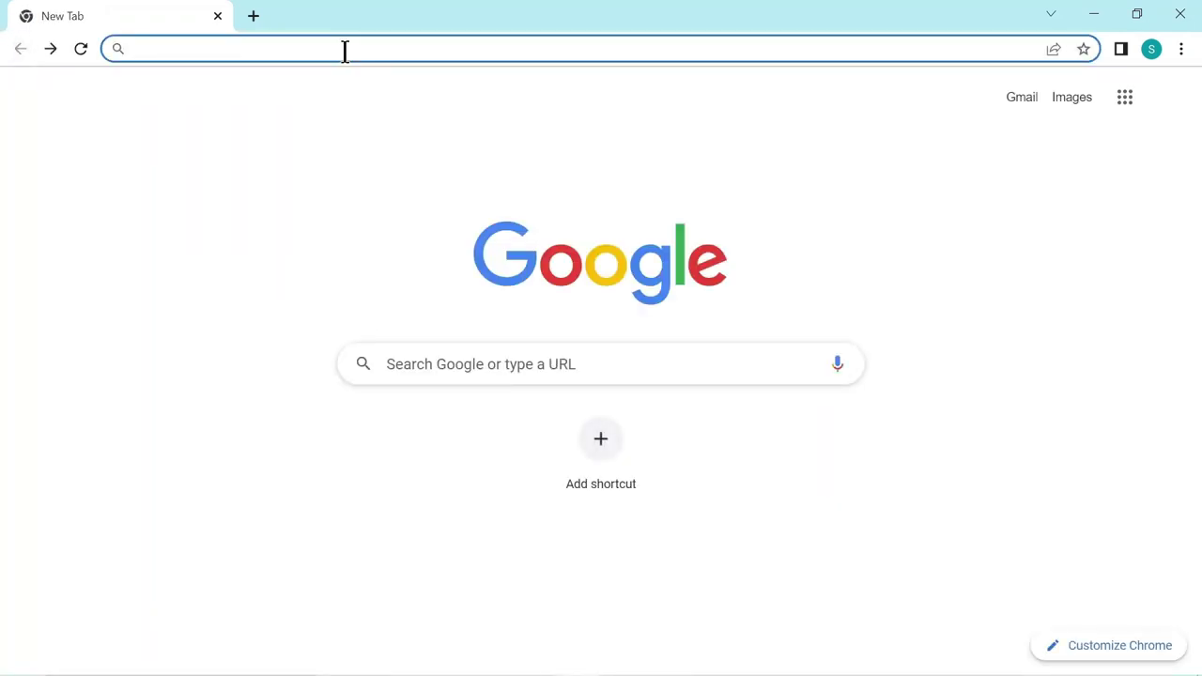
pyautogui.write('http://')
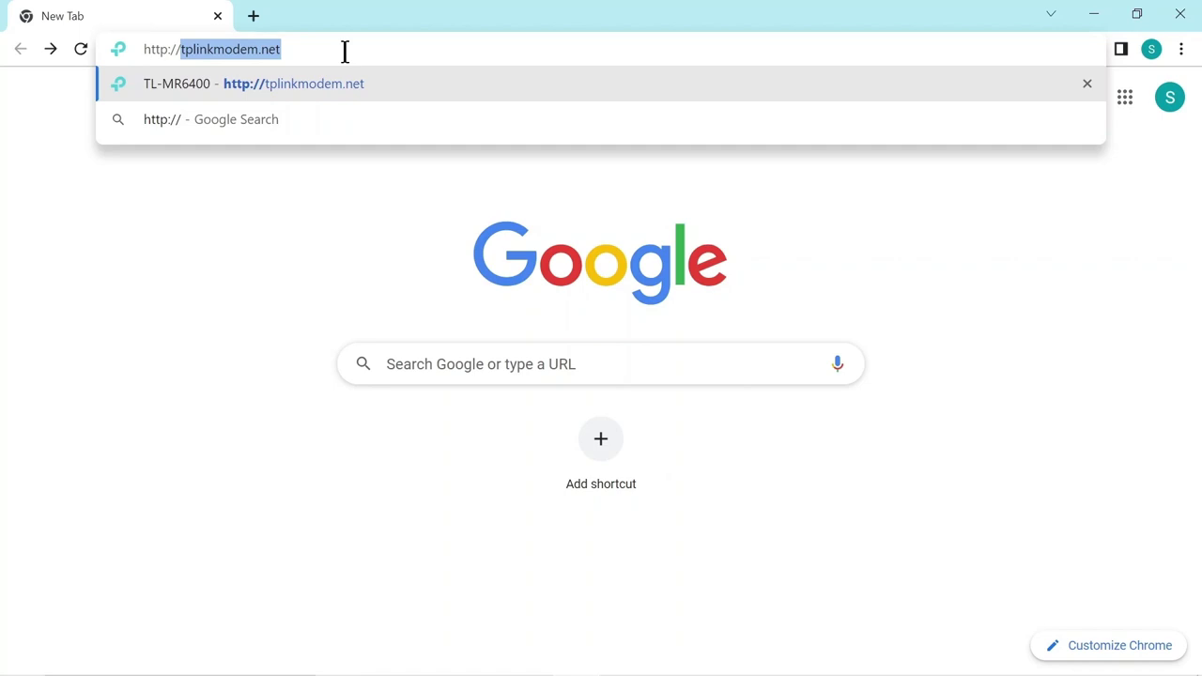
pyautogui.write('192.')
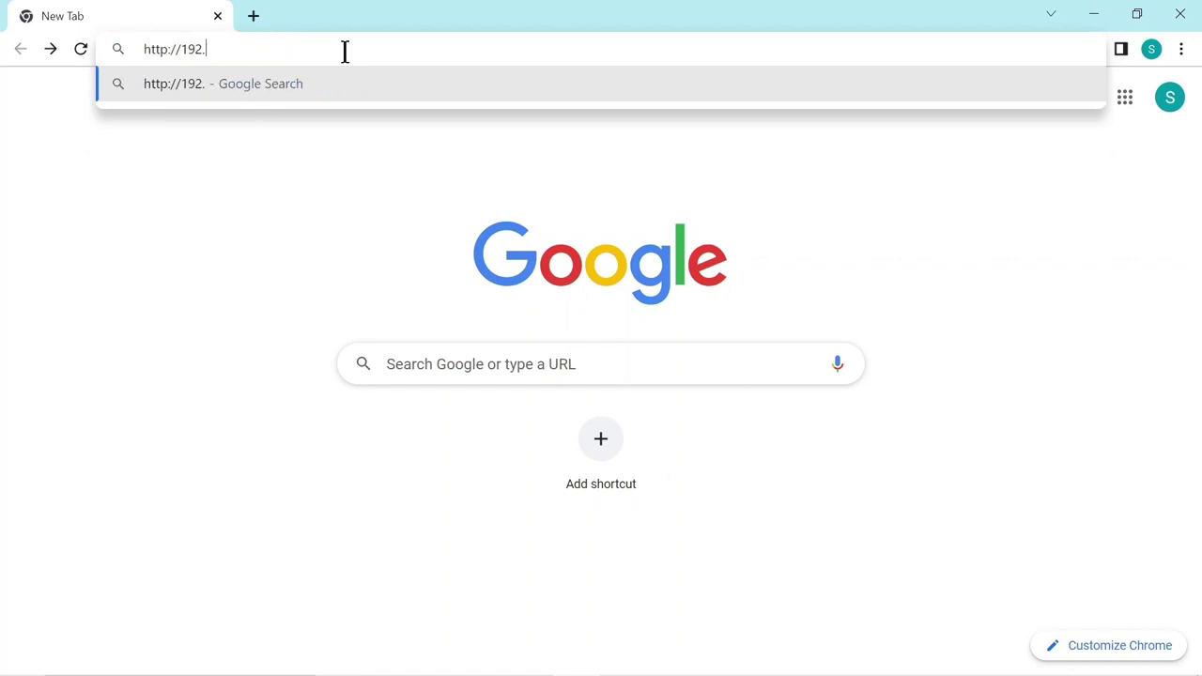
pyautogui.write('168')
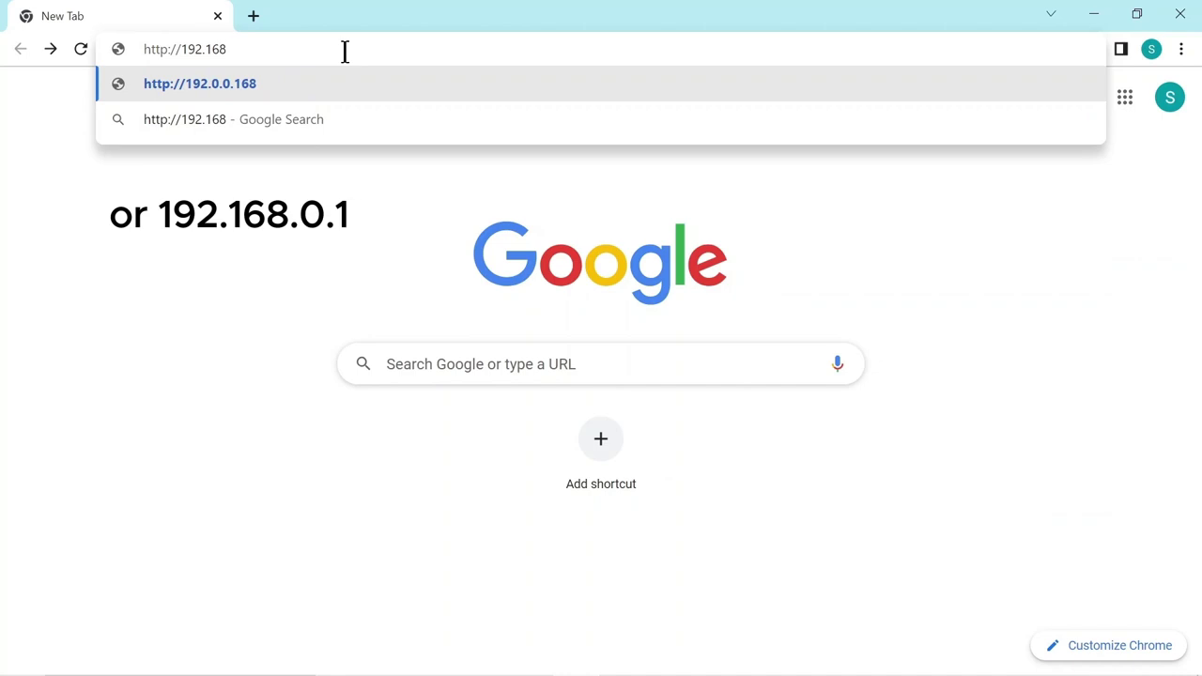
pyautogui.write('.1.1')
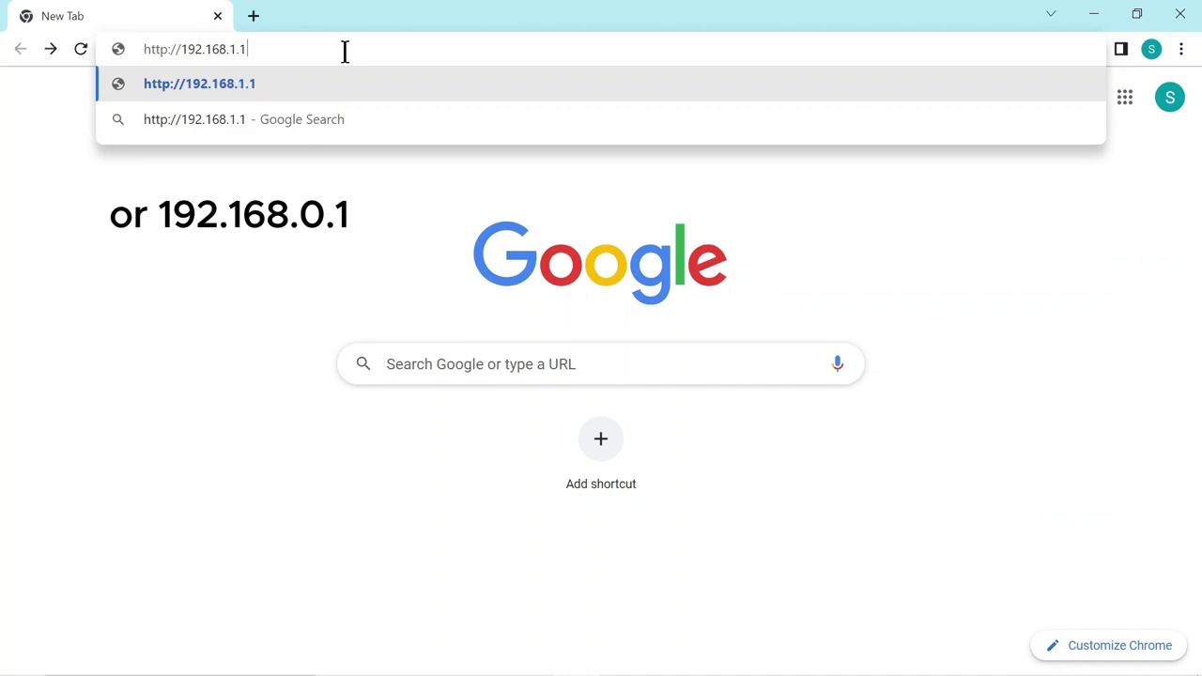
pyautogui.press('Return')
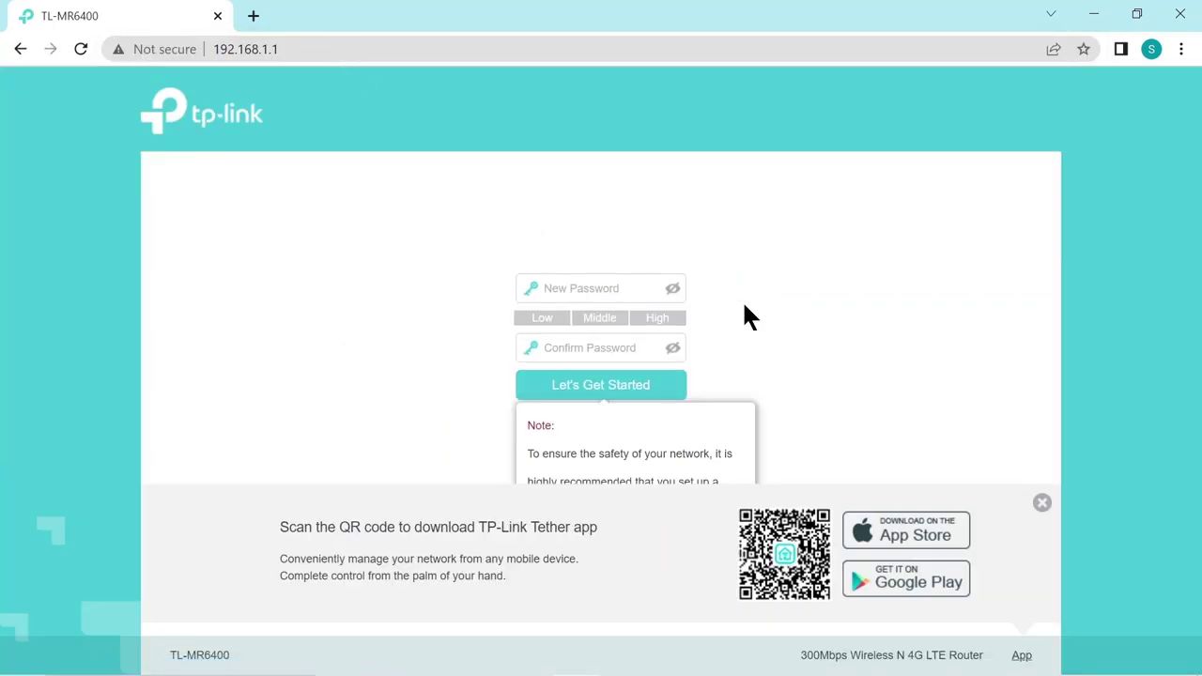
# Step: Dismiss the app banner, then enter and confirm a new router admin password and submit it
pyautogui.click(1042, 504)
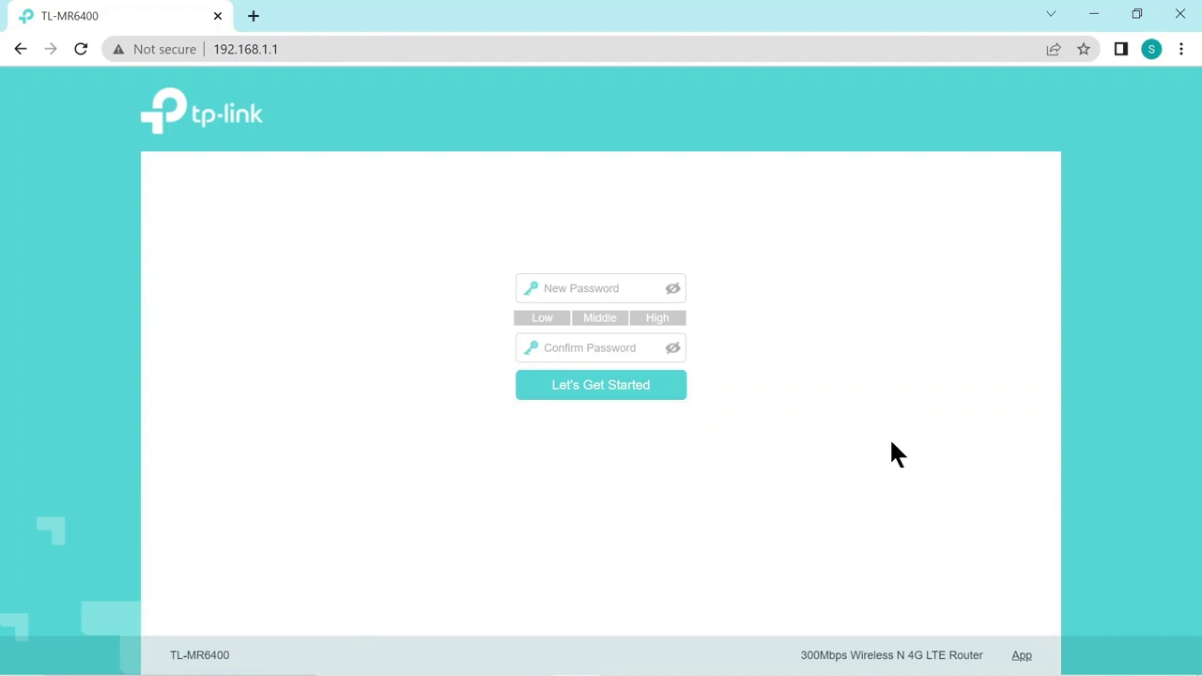
pyautogui.click(576, 288)
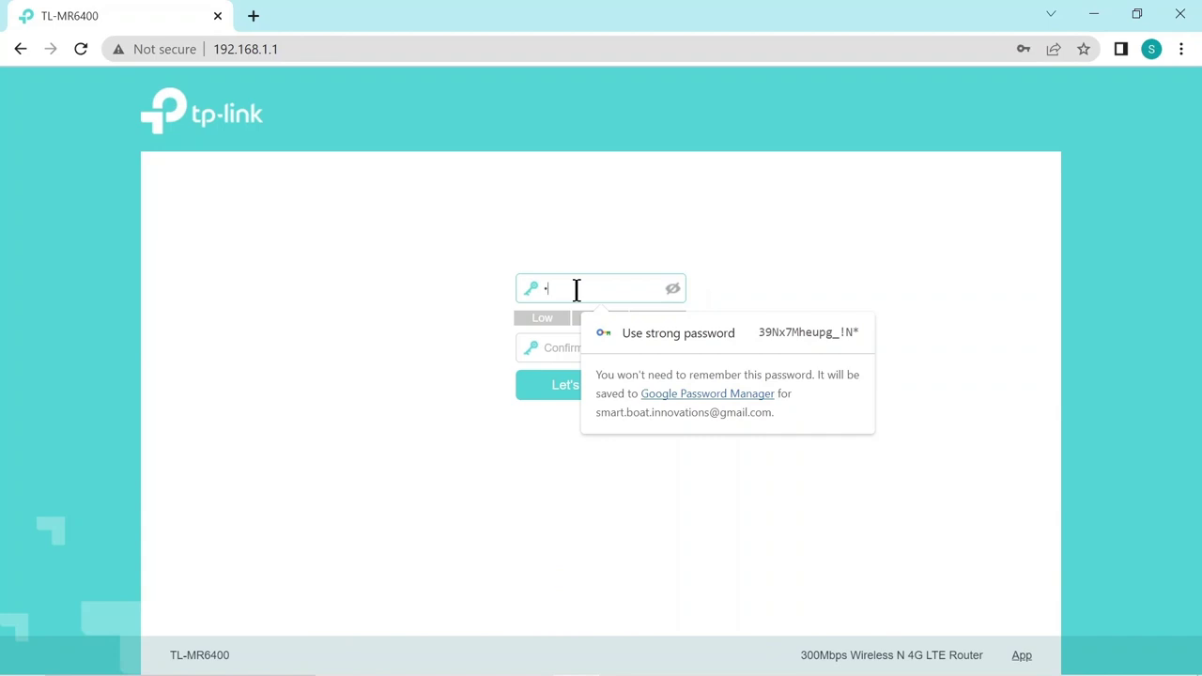
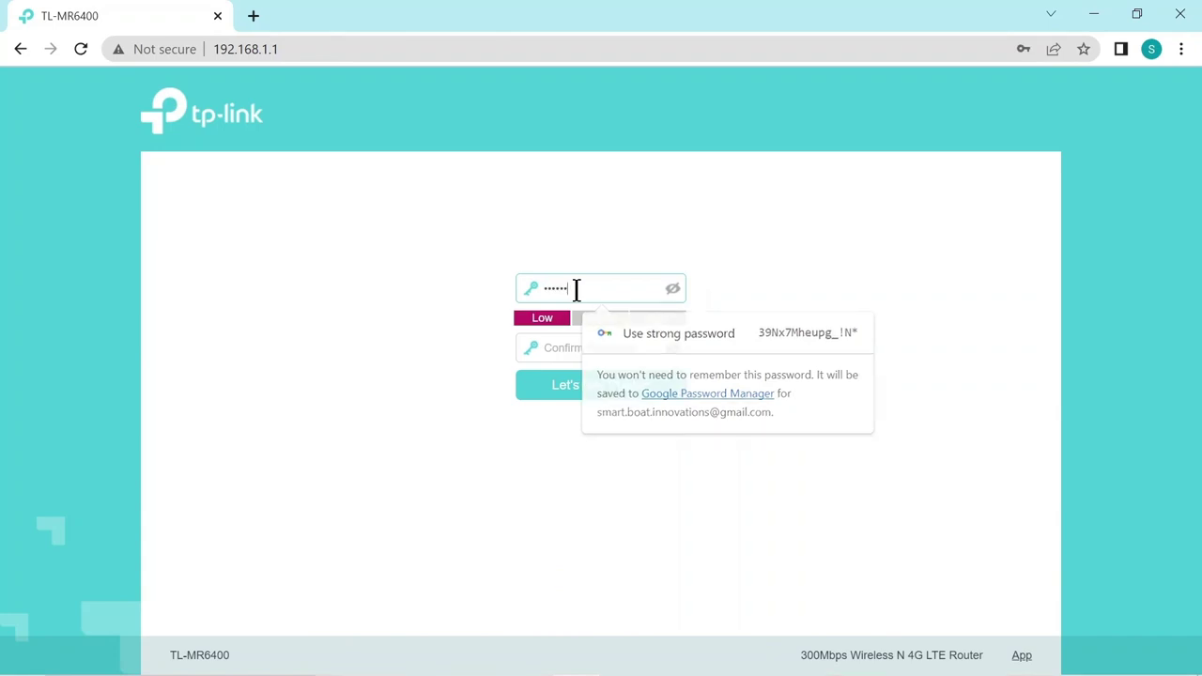
pyautogui.click(669, 286)
pyautogui.click(584, 347)
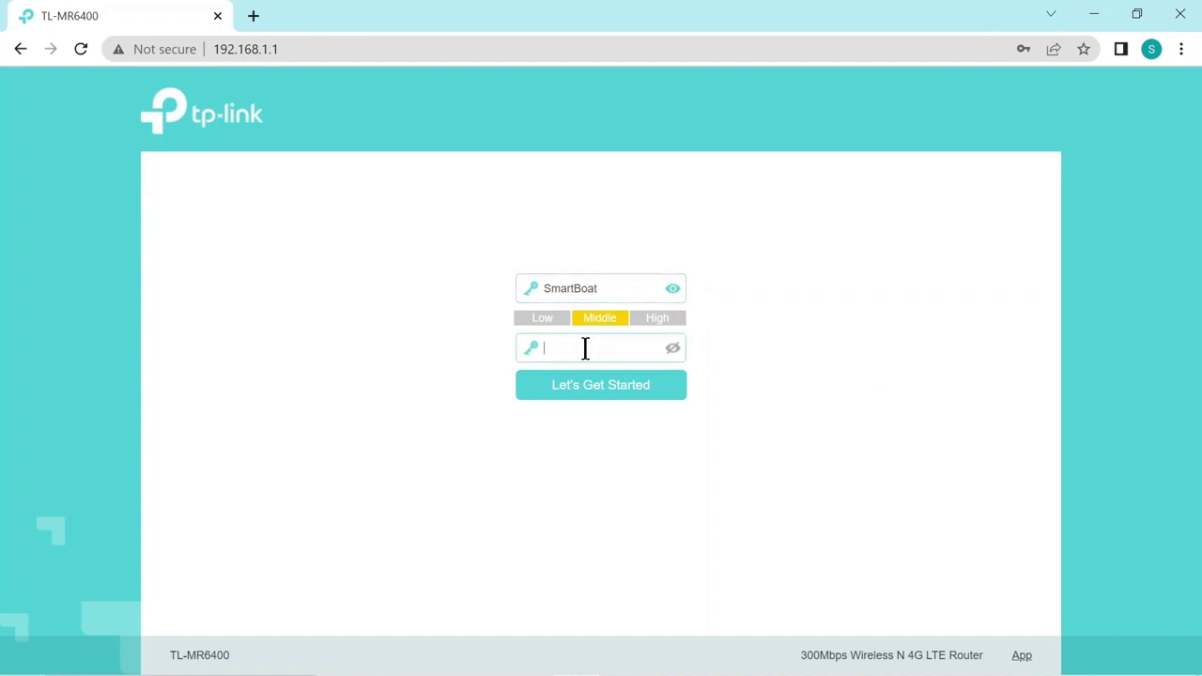
pyautogui.click(672, 347)
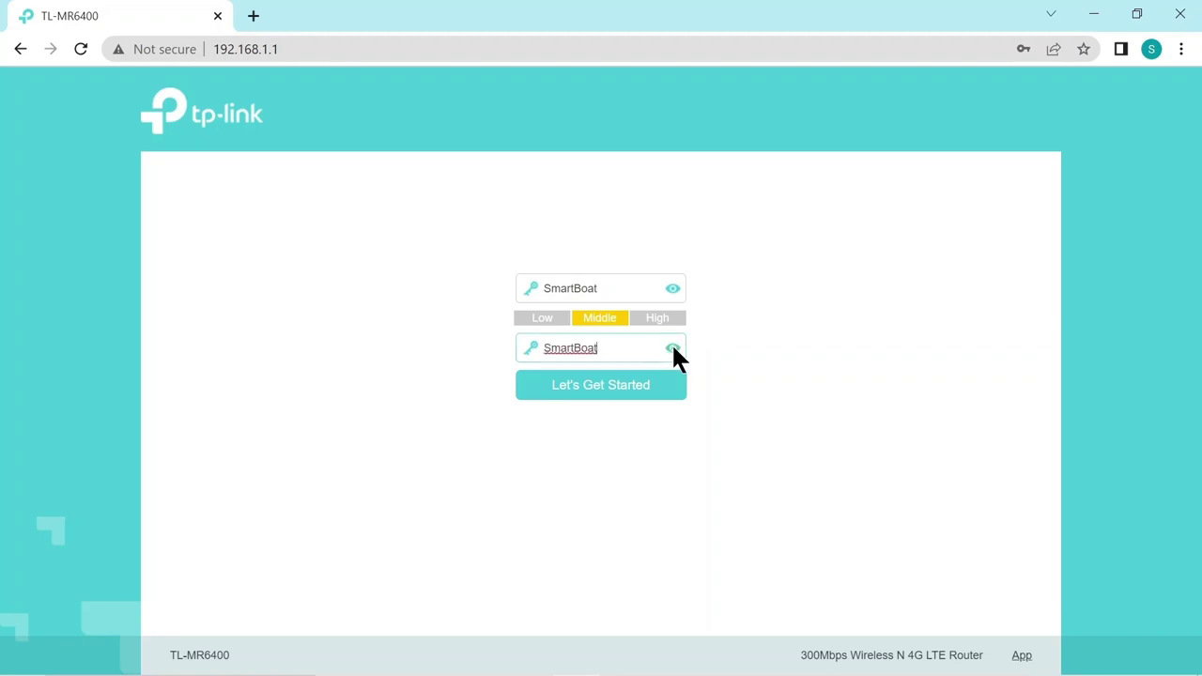
pyautogui.click(624, 388)
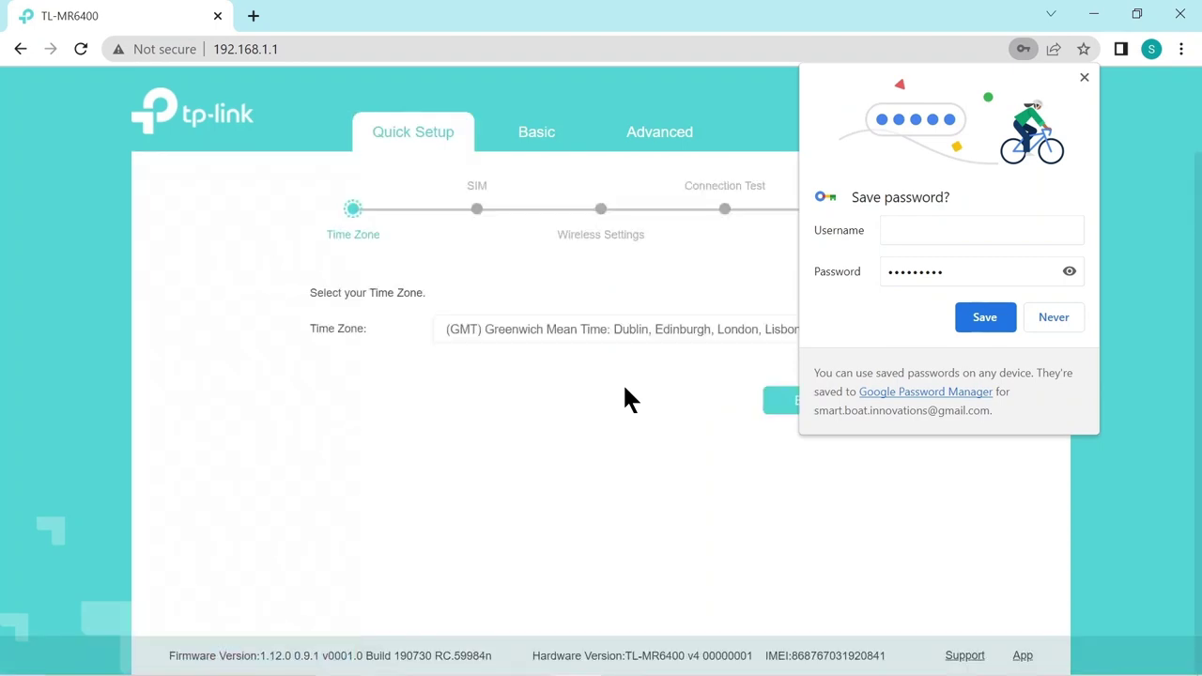
# Step: Save the router login in Chrome under the username 'tplink router'
pyautogui.click(920, 229)
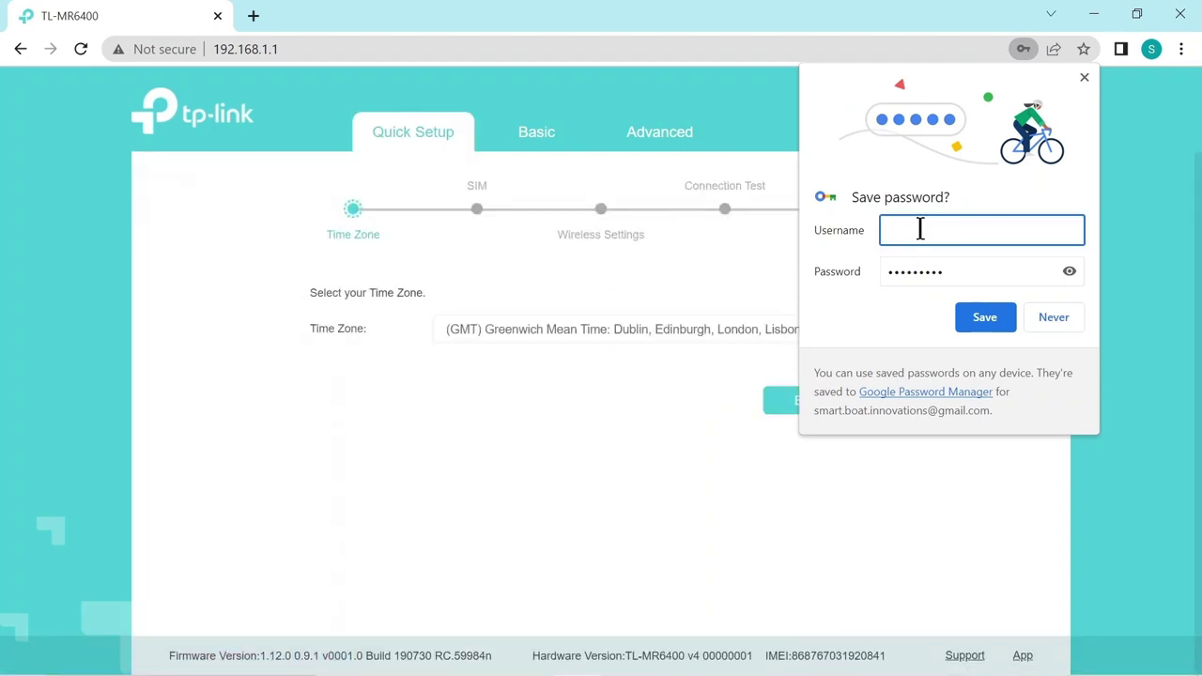
pyautogui.write('tplink')
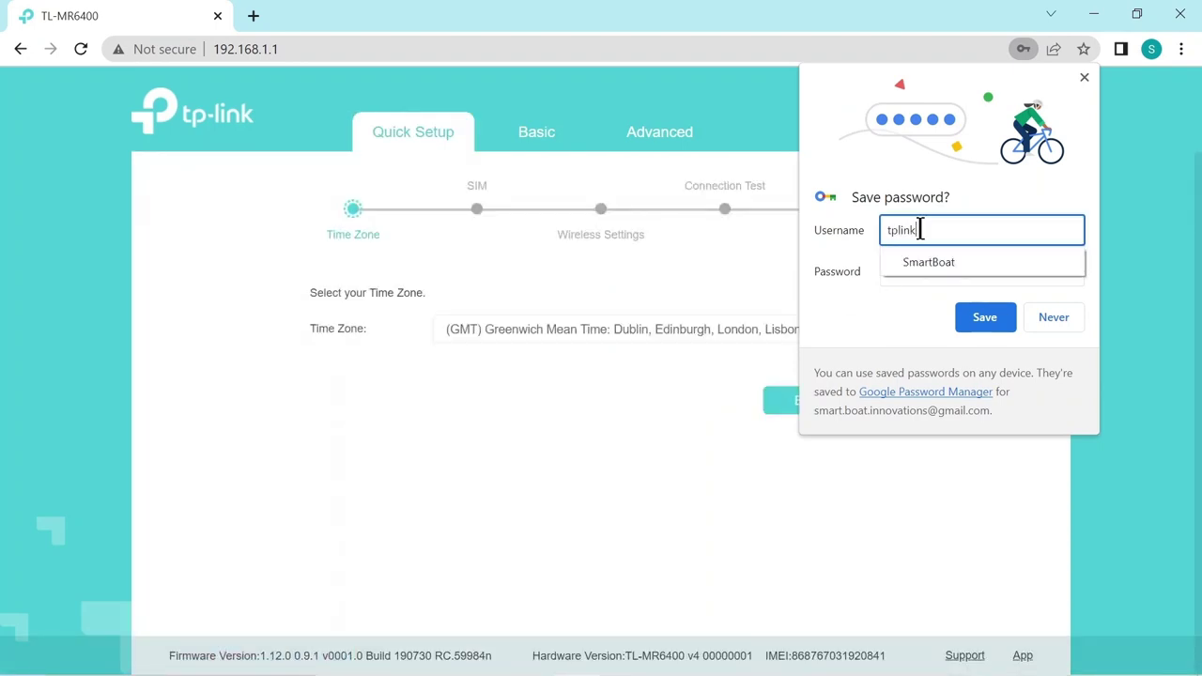
pyautogui.write(' router')
pyautogui.click(983, 319)
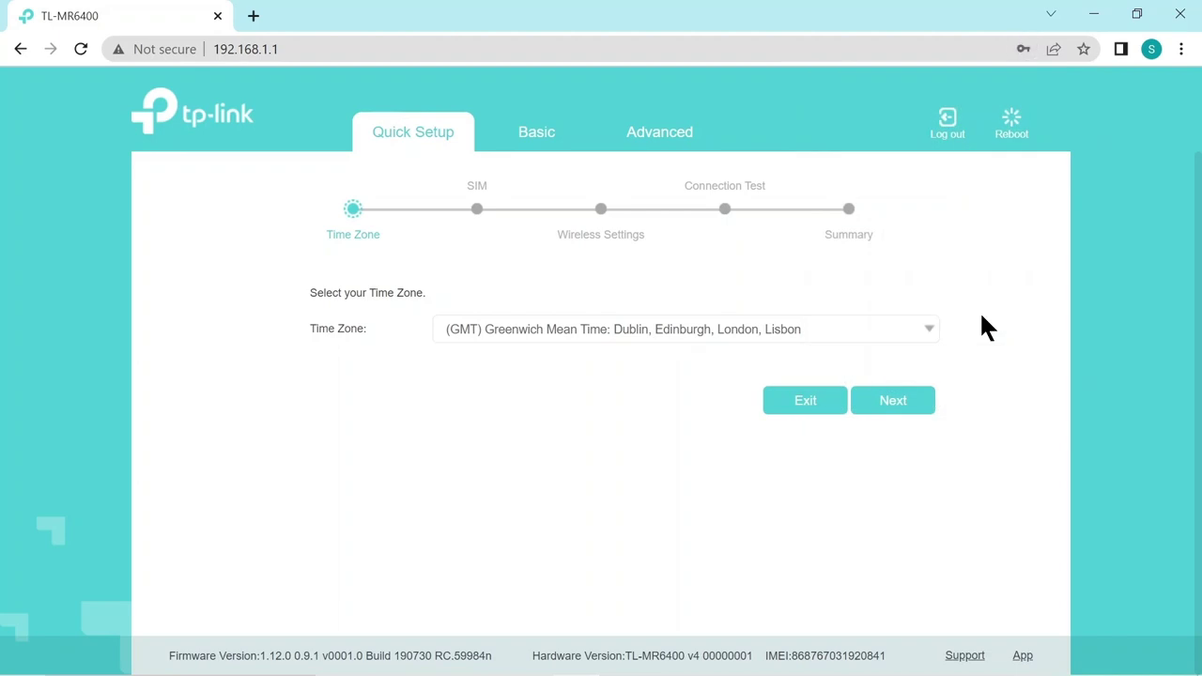
# Step: Skip past Time Zone and SIM and rename the 2.4GHz SSID to Smart_Boat_WIFI
pyautogui.click(884, 398)
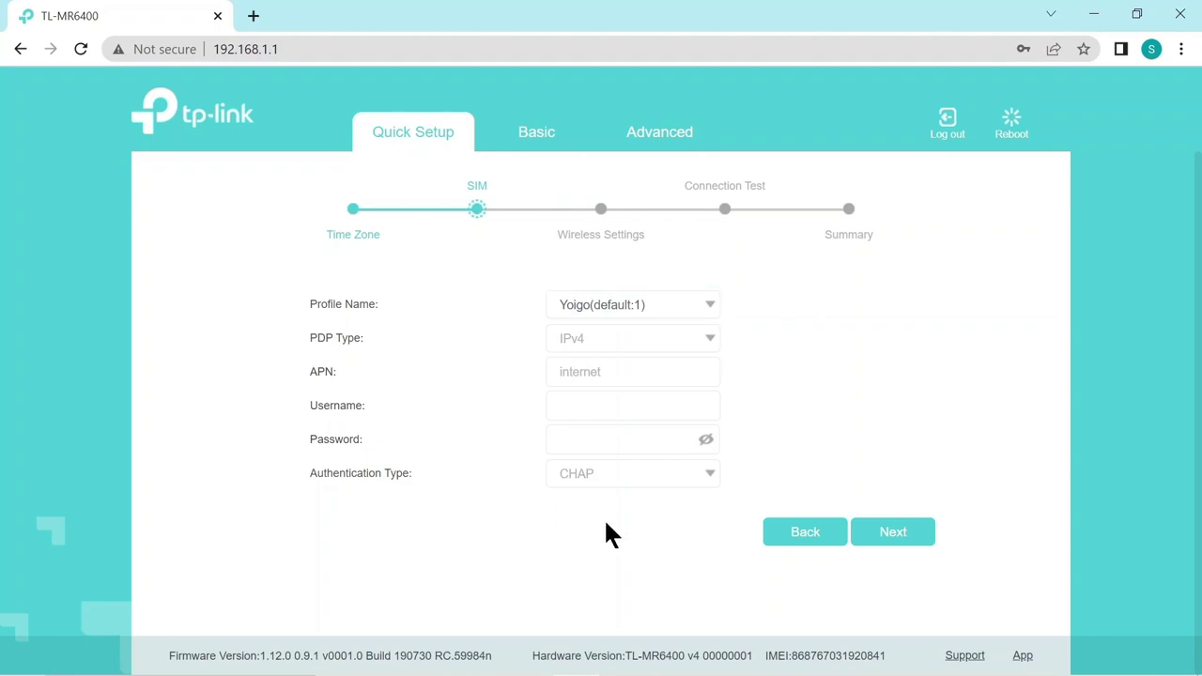
pyautogui.click(899, 533)
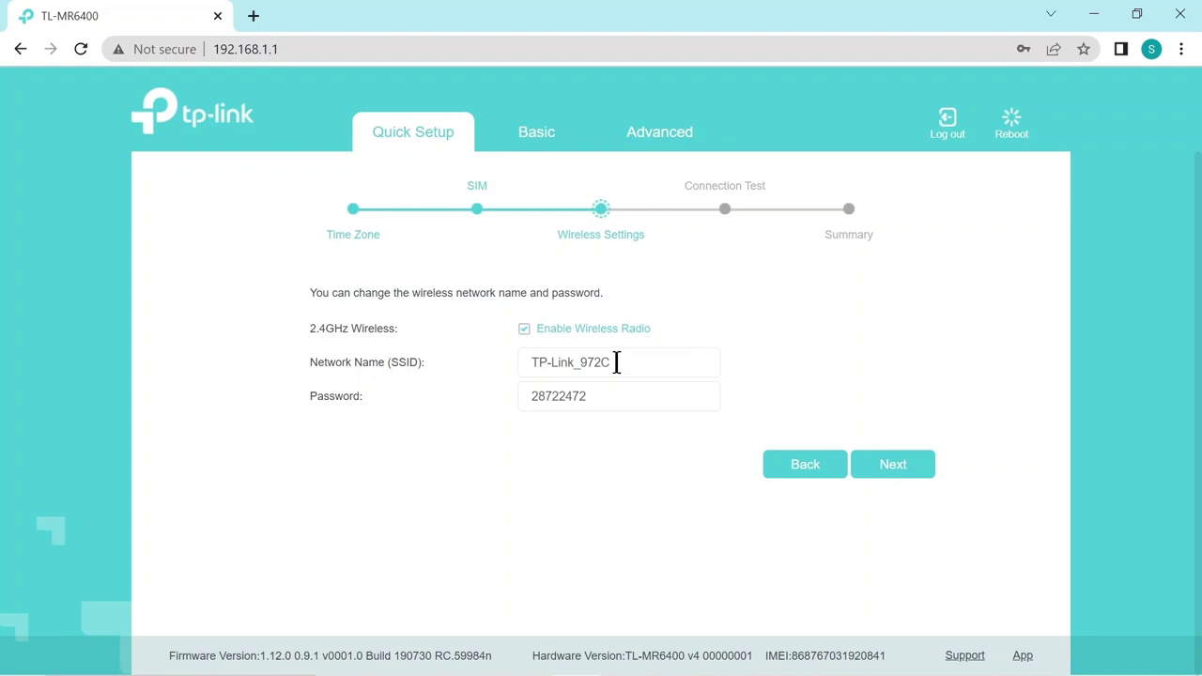
pyautogui.click(625, 362)
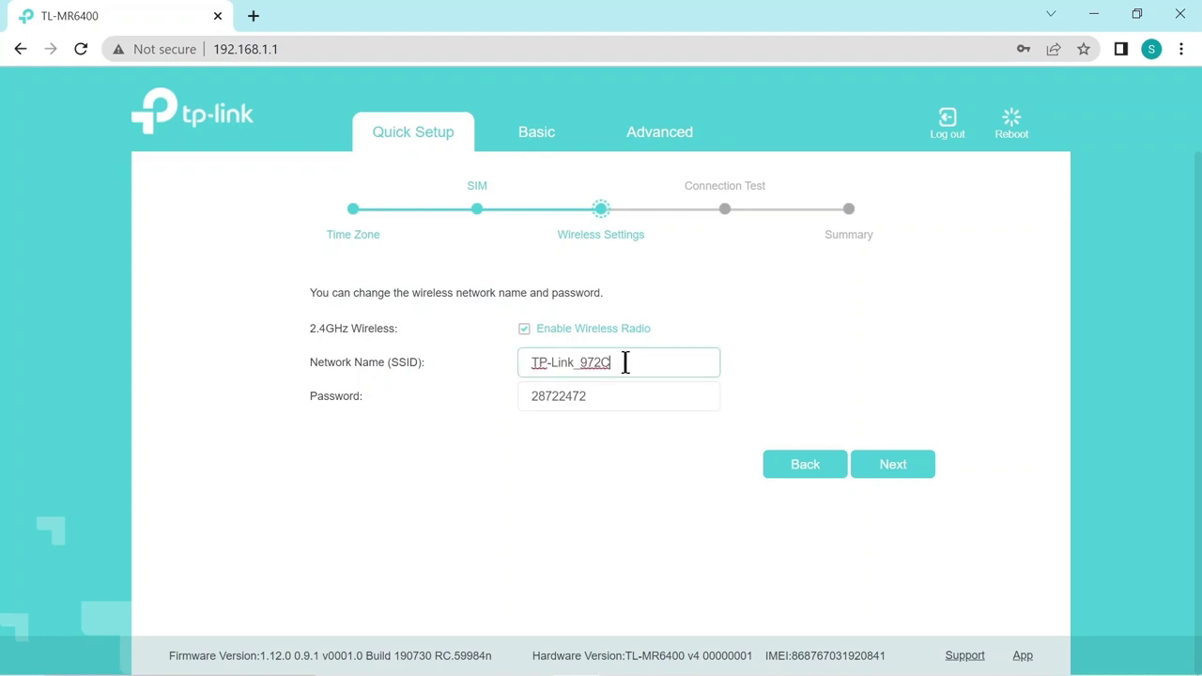
pyautogui.moveTo(625, 362); pyautogui.dragTo(526, 363)
pyautogui.write('Smart')
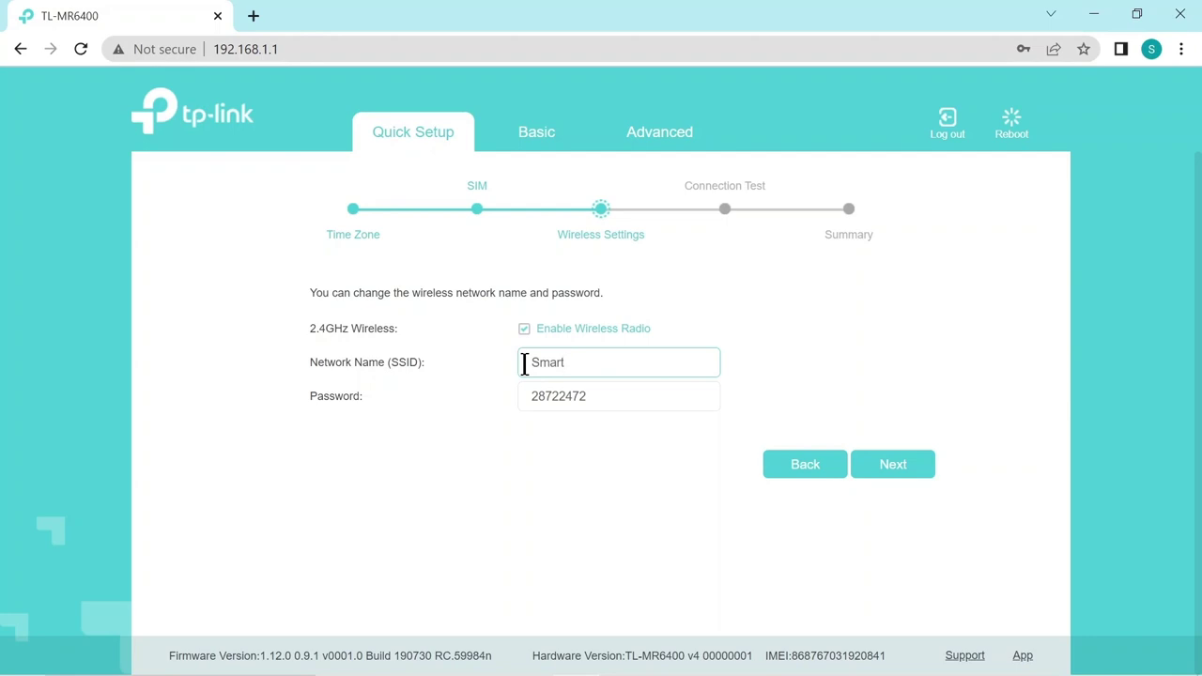
pyautogui.write('_N')
pyautogui.press('BackSpace')
pyautogui.write('Boat_WIFI')
# Step: Enter a new wireless password and apply the wireless settings
pyautogui.press('Tab')
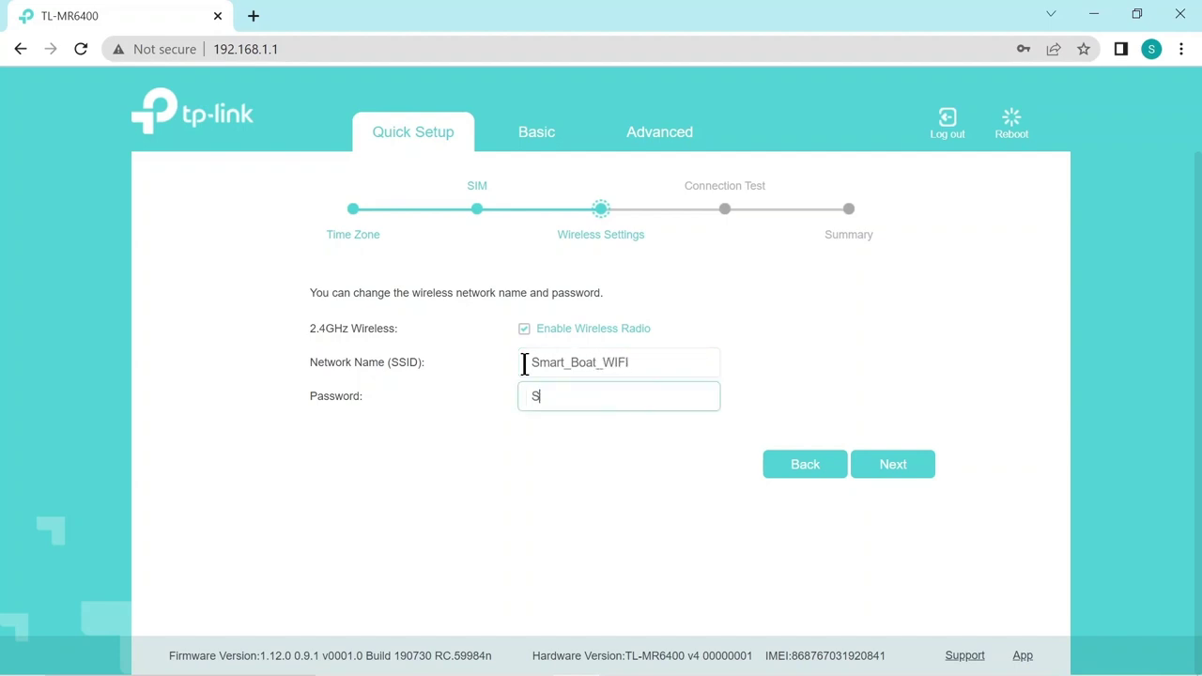
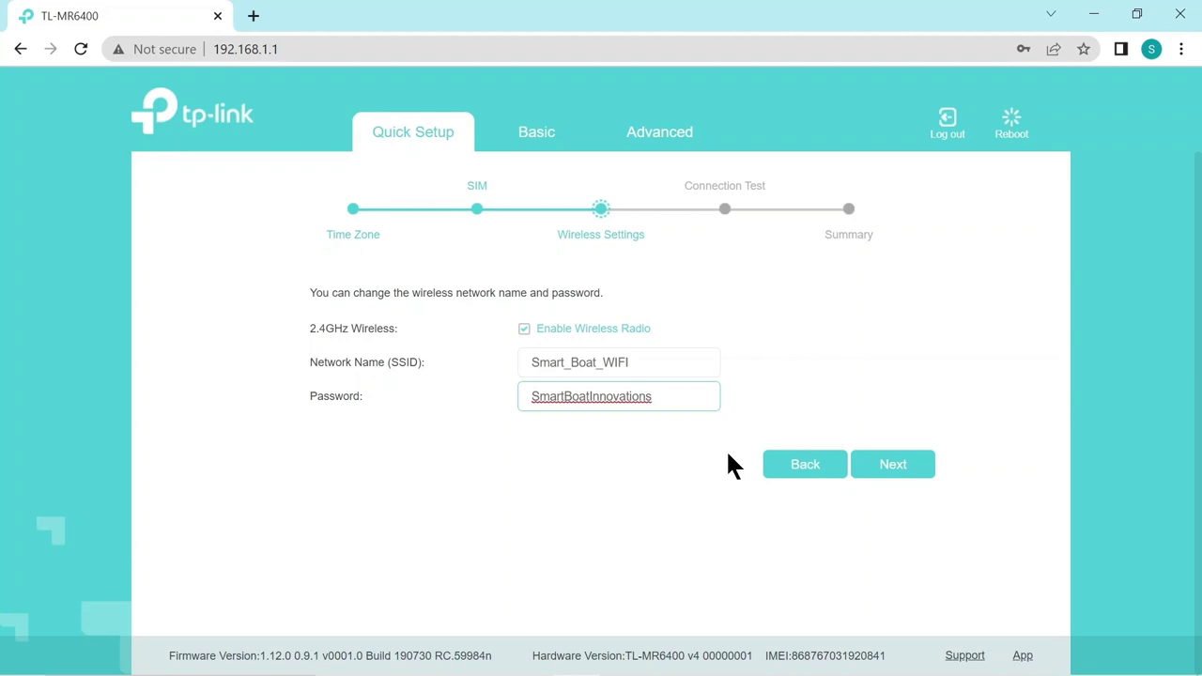
pyautogui.click(902, 465)
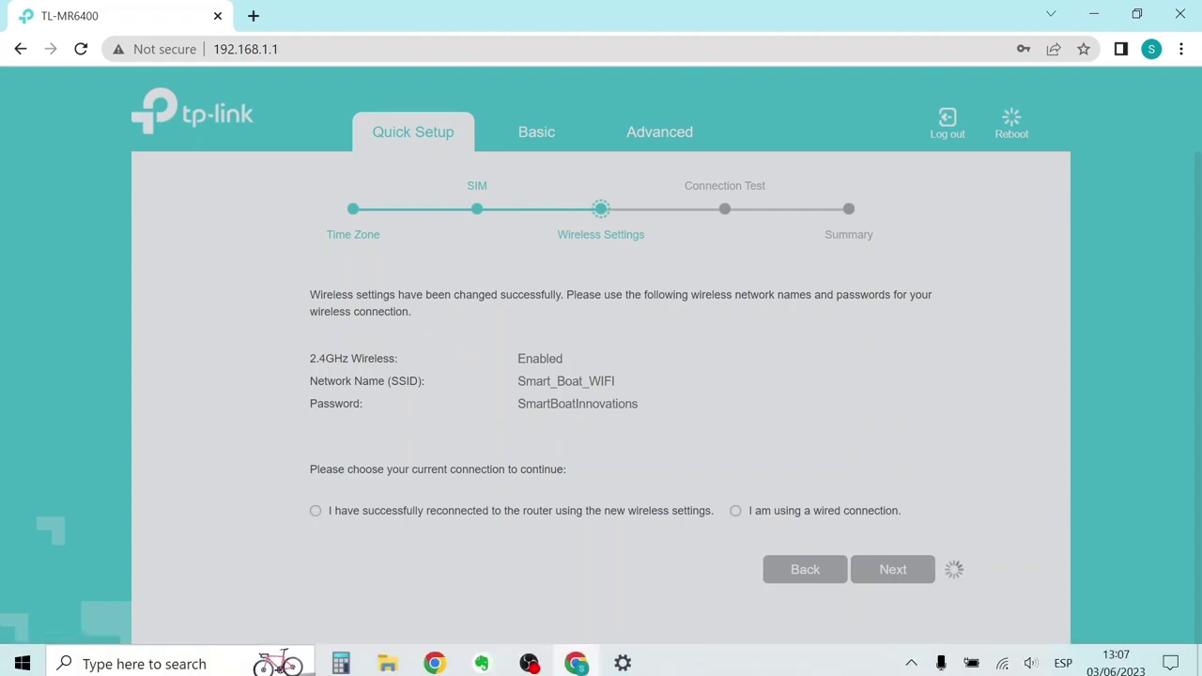
# Step: Search 'wifi' to reach WiFi settings and list the available networks
pyautogui.click(168, 658)
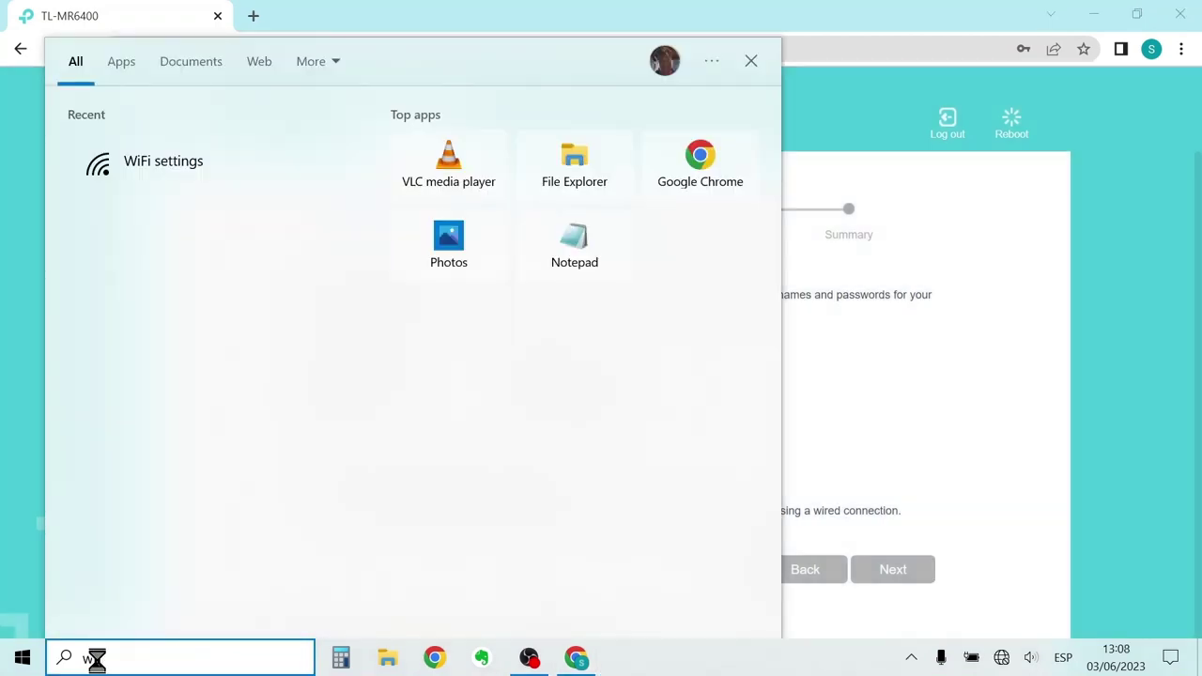
pyautogui.write('wifi')
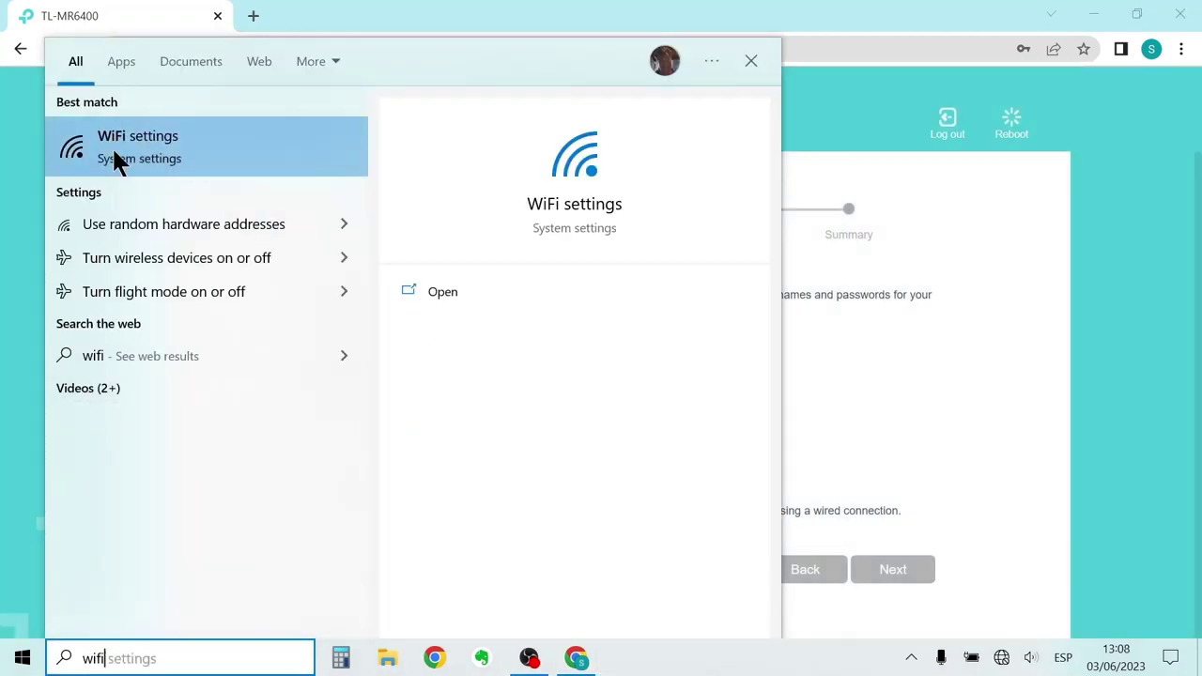
pyautogui.click(112, 146)
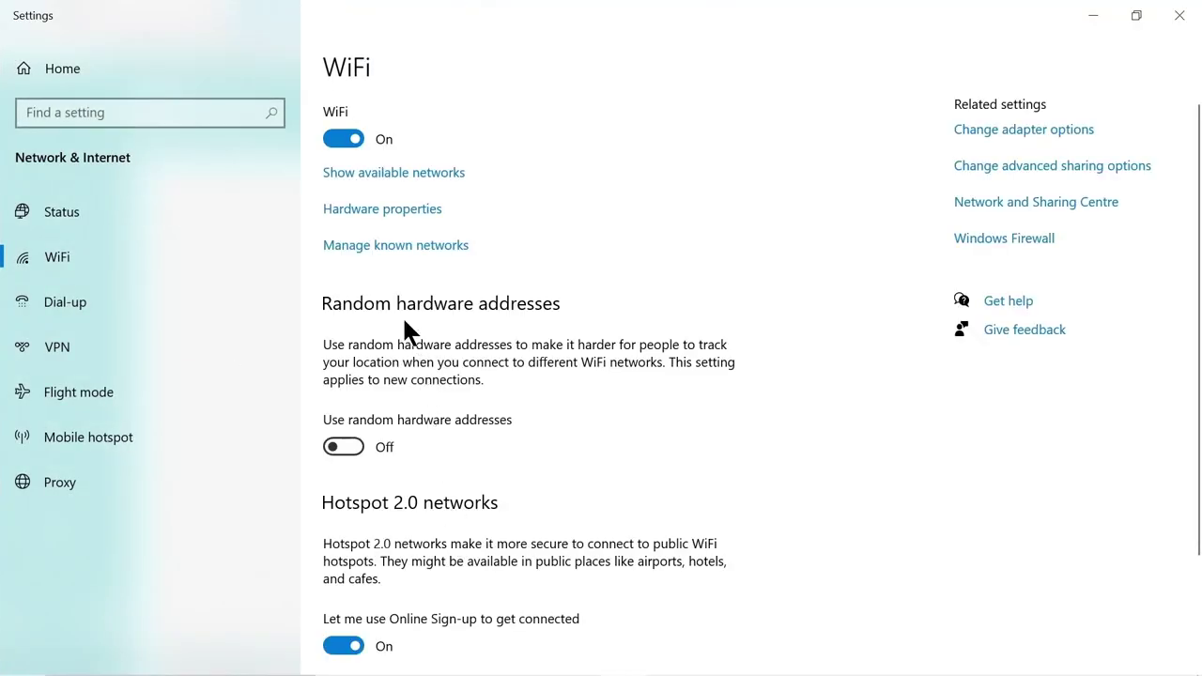
pyautogui.click(400, 175)
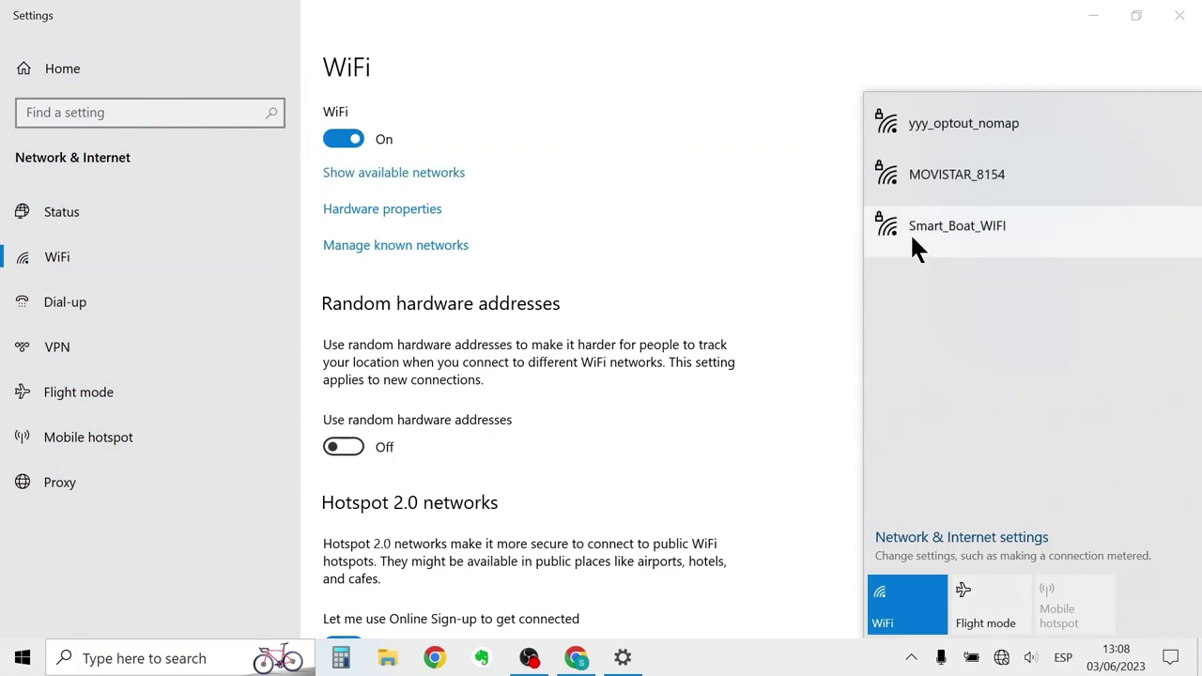
# Step: Connect to Smart_Boat_WIFI with its security key, then return to the router page in Chrome
pyautogui.click(913, 229)
pyautogui.click(1118, 318)
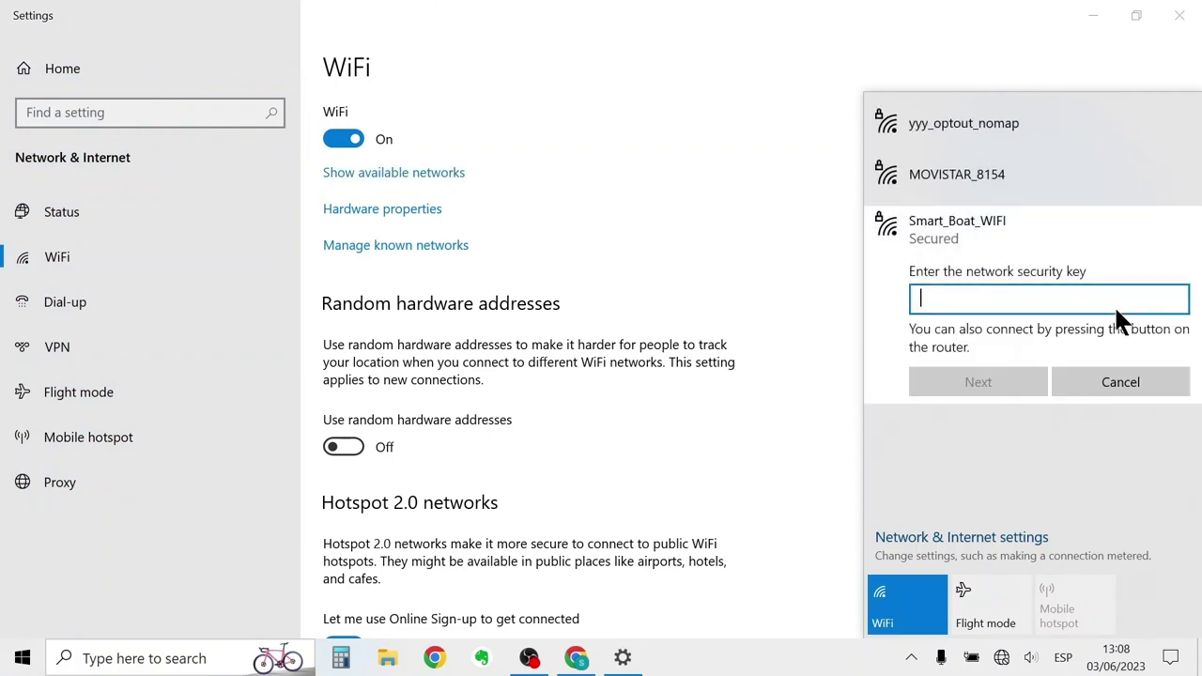
pyautogui.write('••••••')
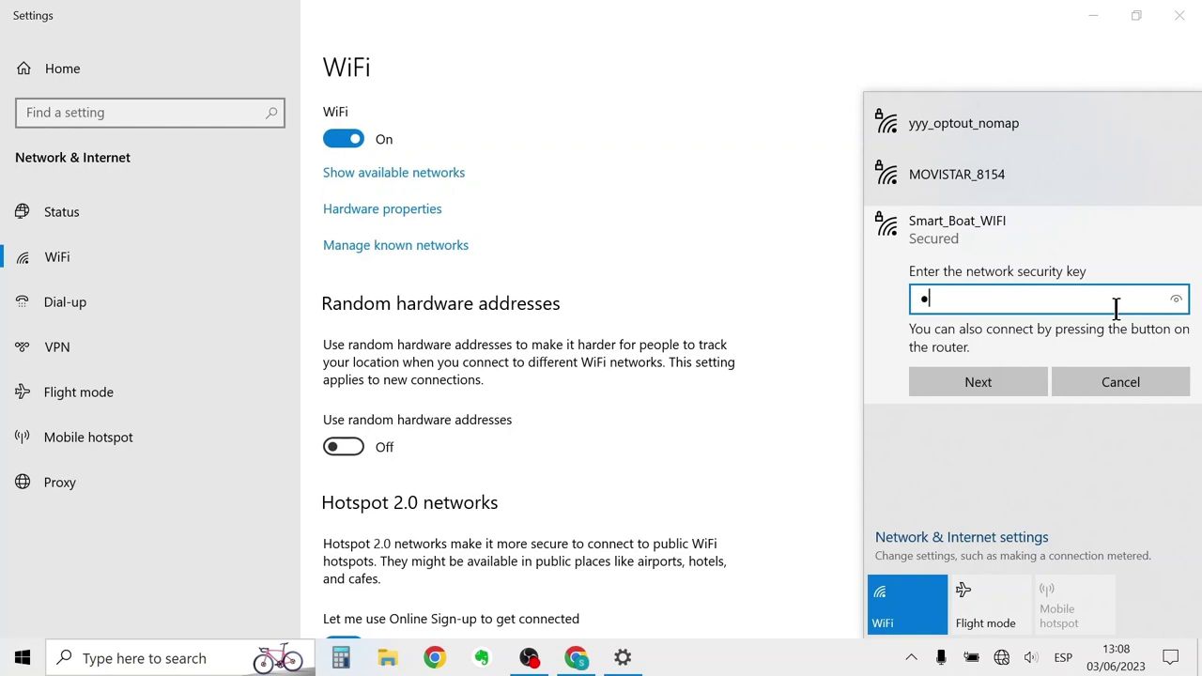
pyautogui.write('••••••••••••••')
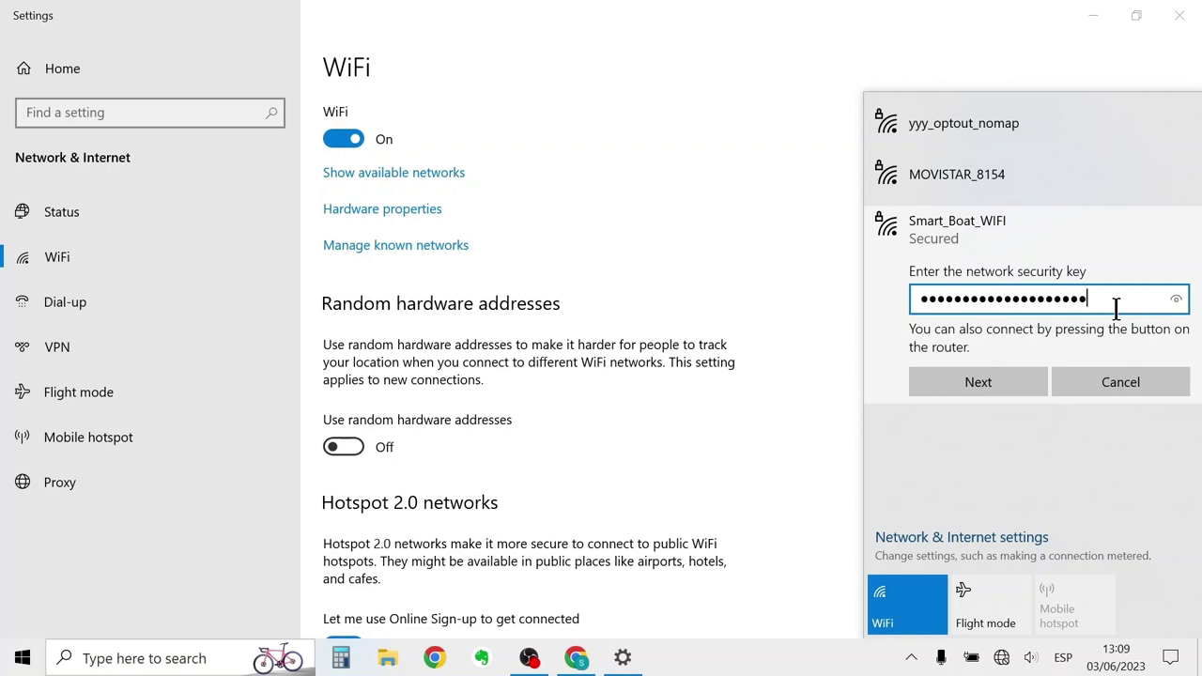
pyautogui.click(1176, 301)
pyautogui.click(998, 374)
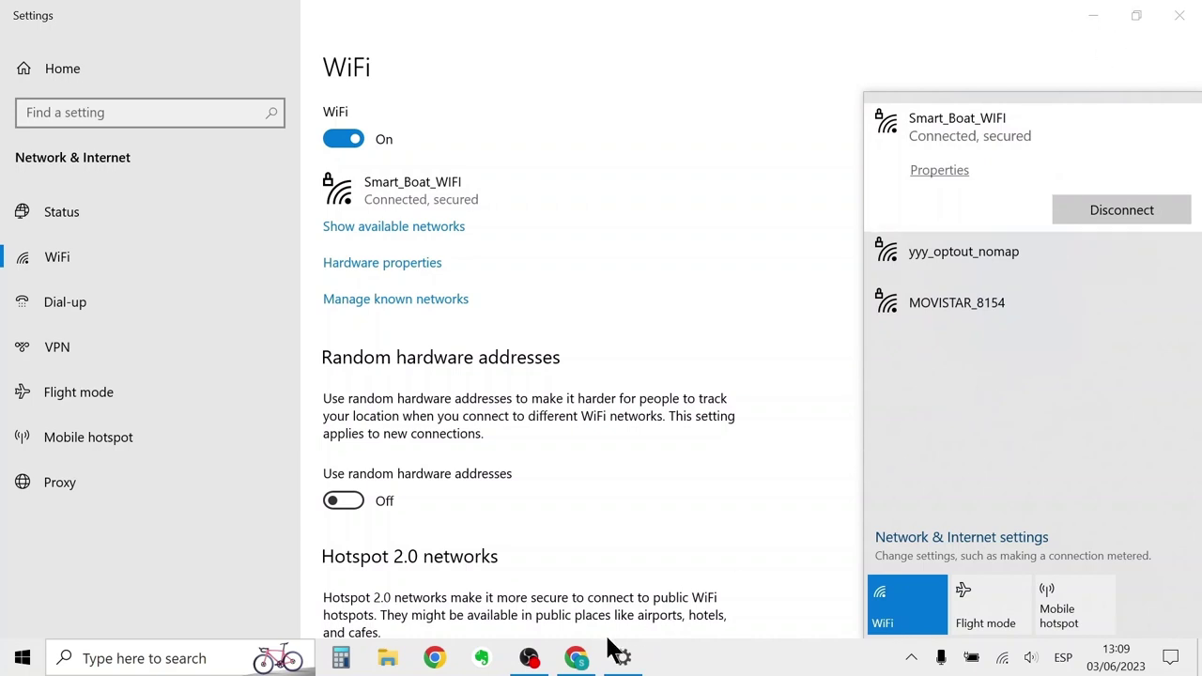
pyautogui.click(576, 658)
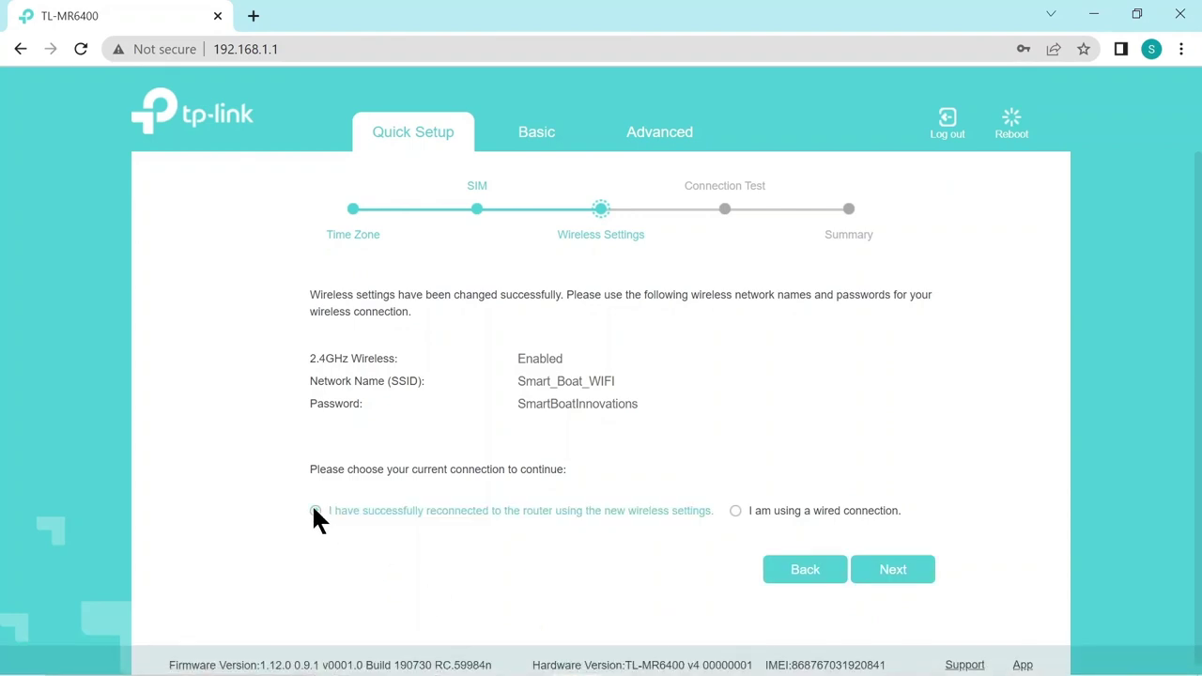
# Step: Confirm the reconnection, pass the connection test, and finish Quick Setup from the Summary
pyautogui.click(880, 569)
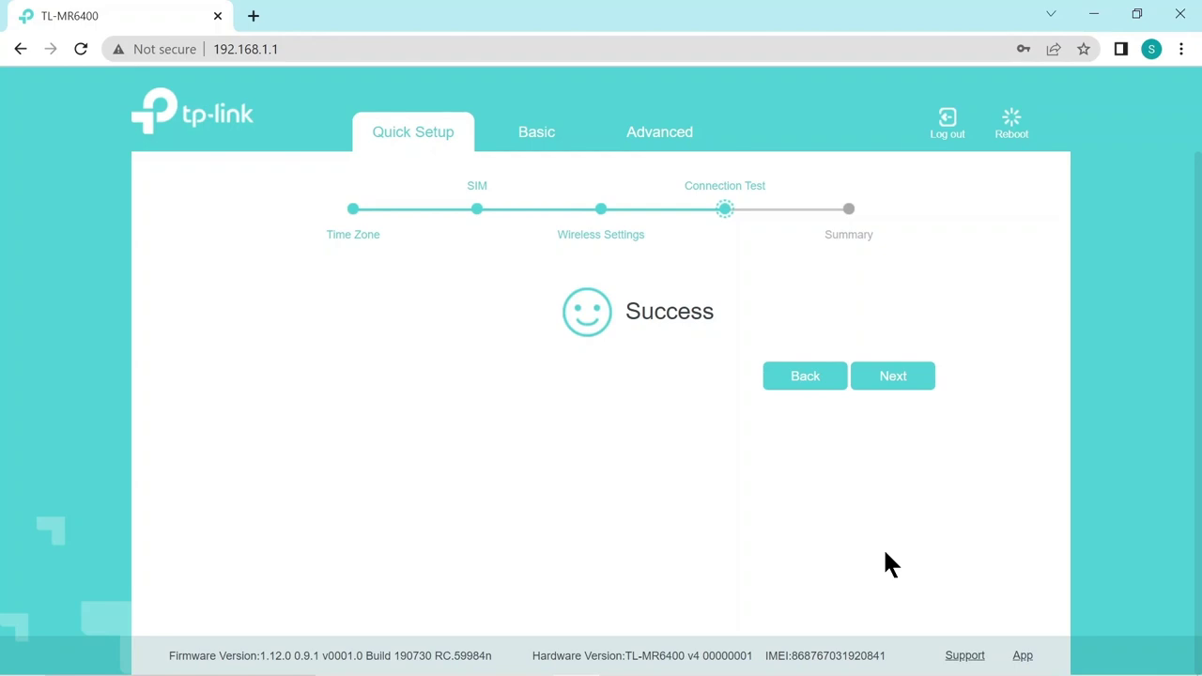
pyautogui.click(880, 376)
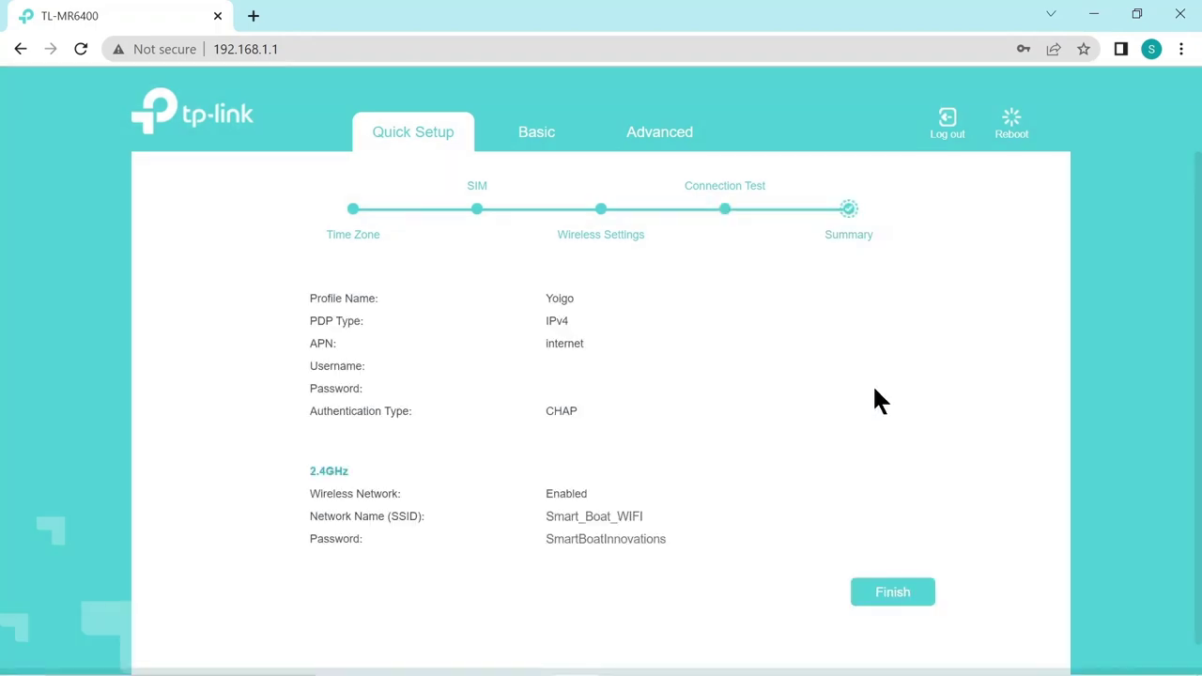
pyautogui.click(895, 592)
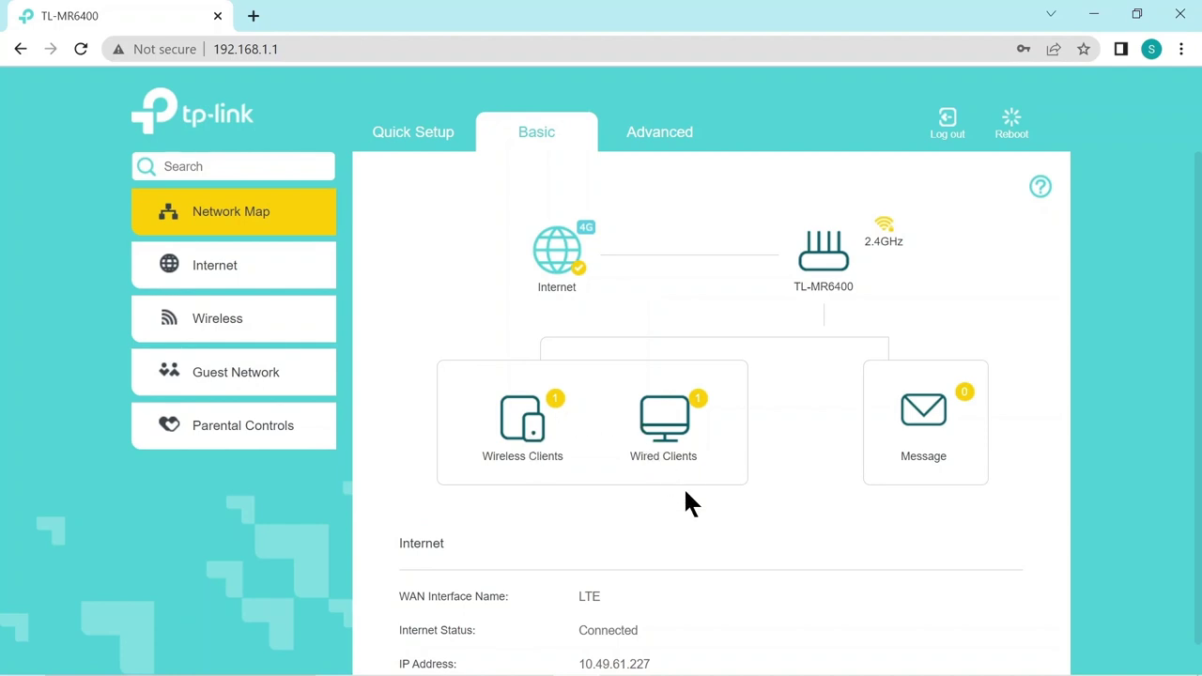
# Step: Check the wireless and wired client lists on the Basic network map
pyautogui.scroll(-1, 719, 528)
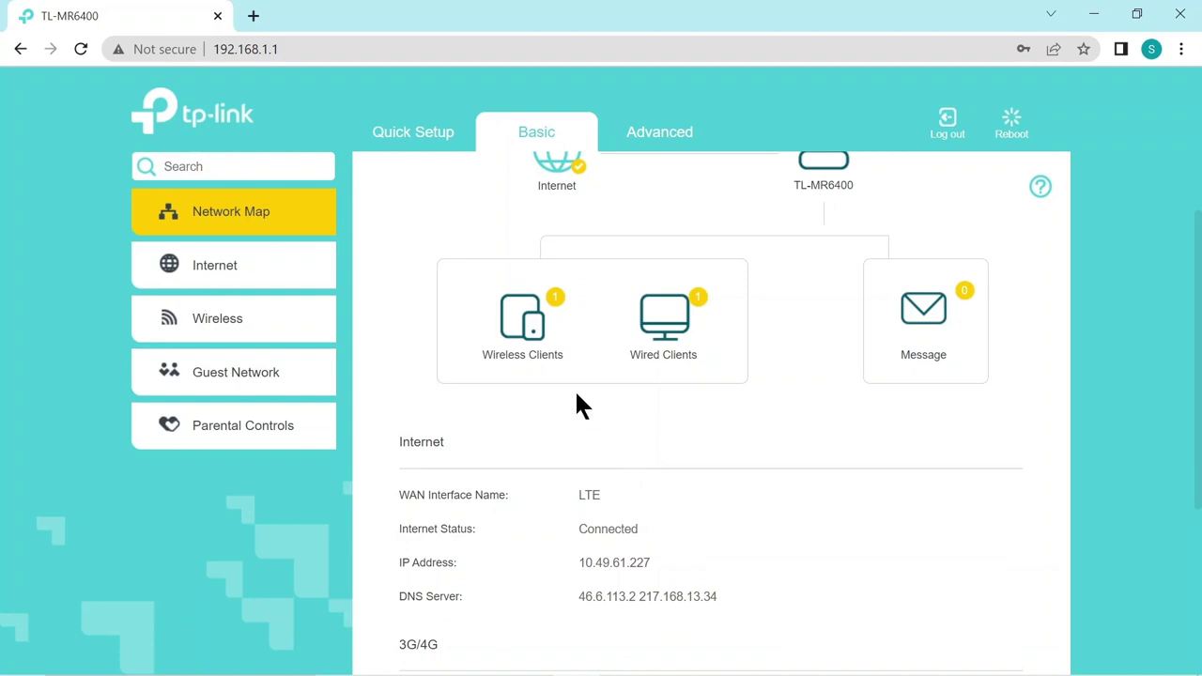
pyautogui.click(523, 314)
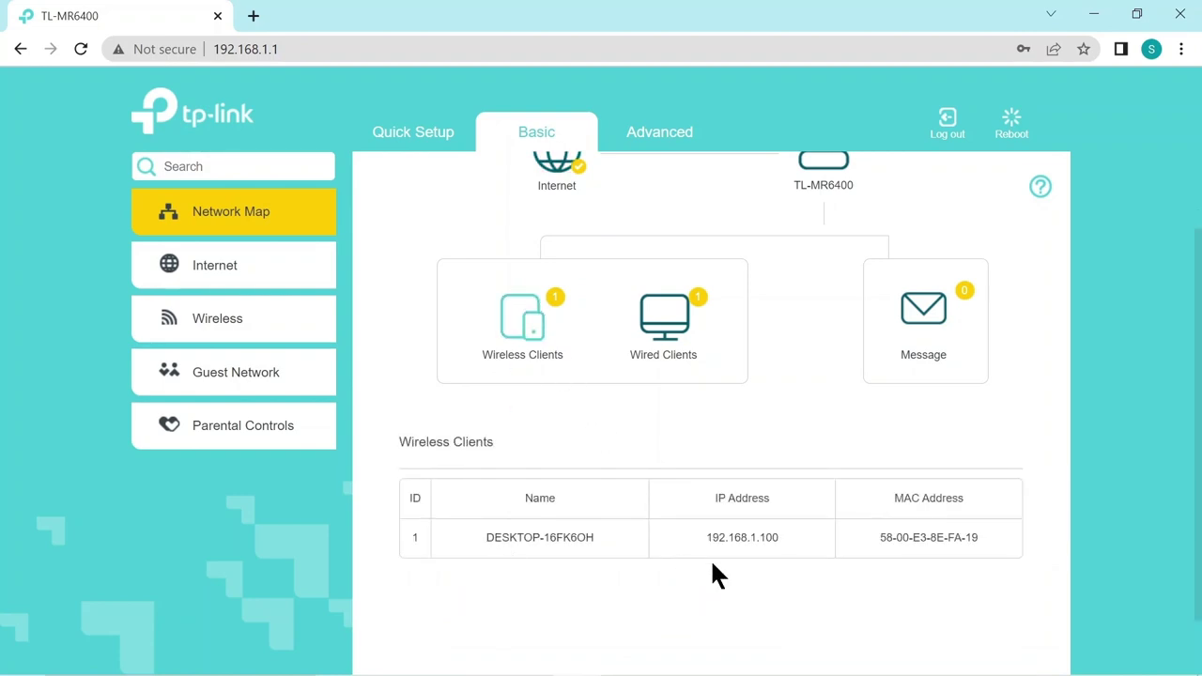
pyautogui.click(672, 314)
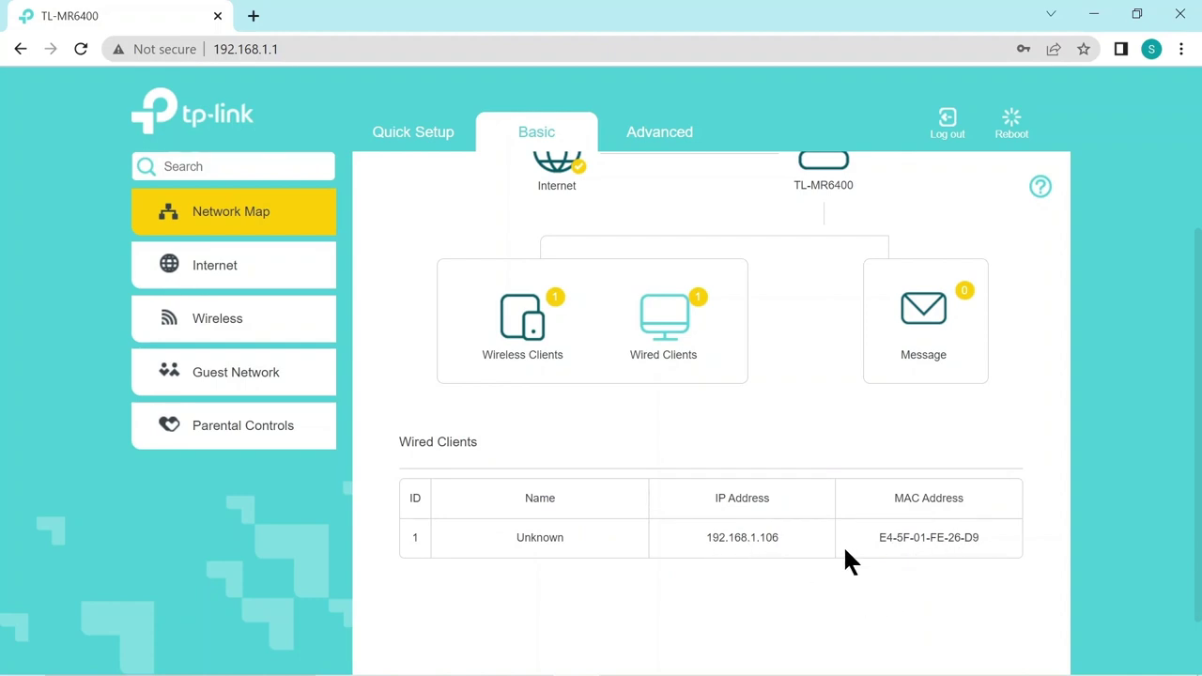
# Step: Browse the Internet, Wireless and Guest Network pages, then open the Advanced Status page
pyautogui.click(232, 274)
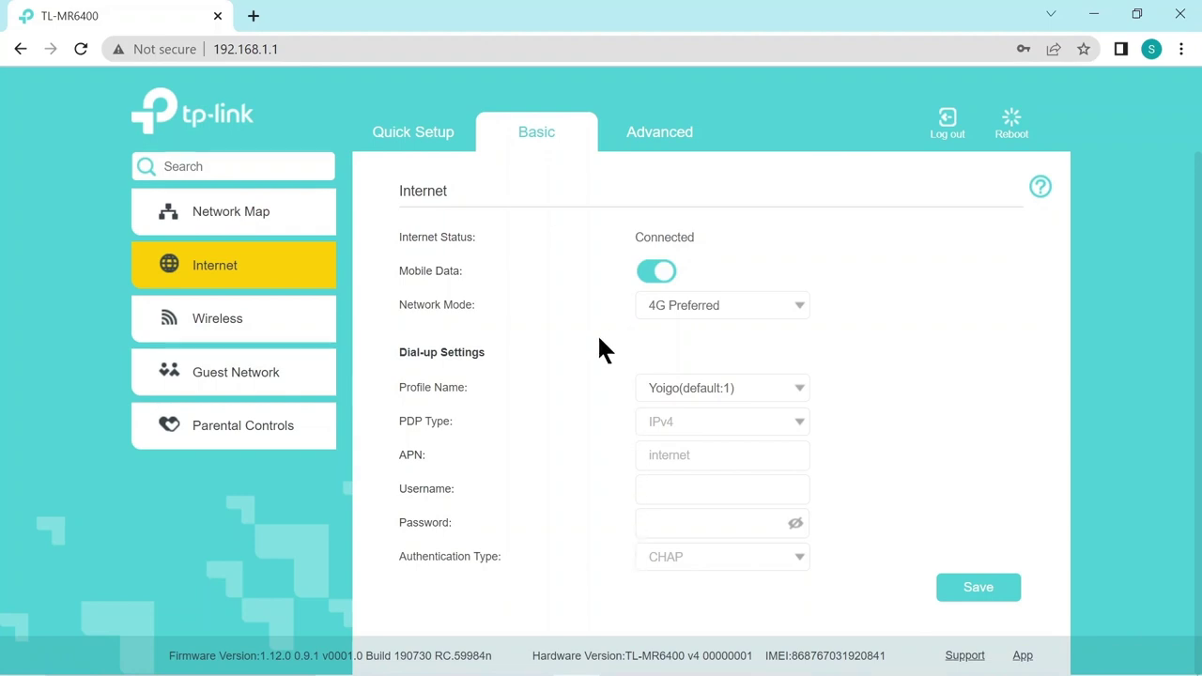
pyautogui.click(203, 318)
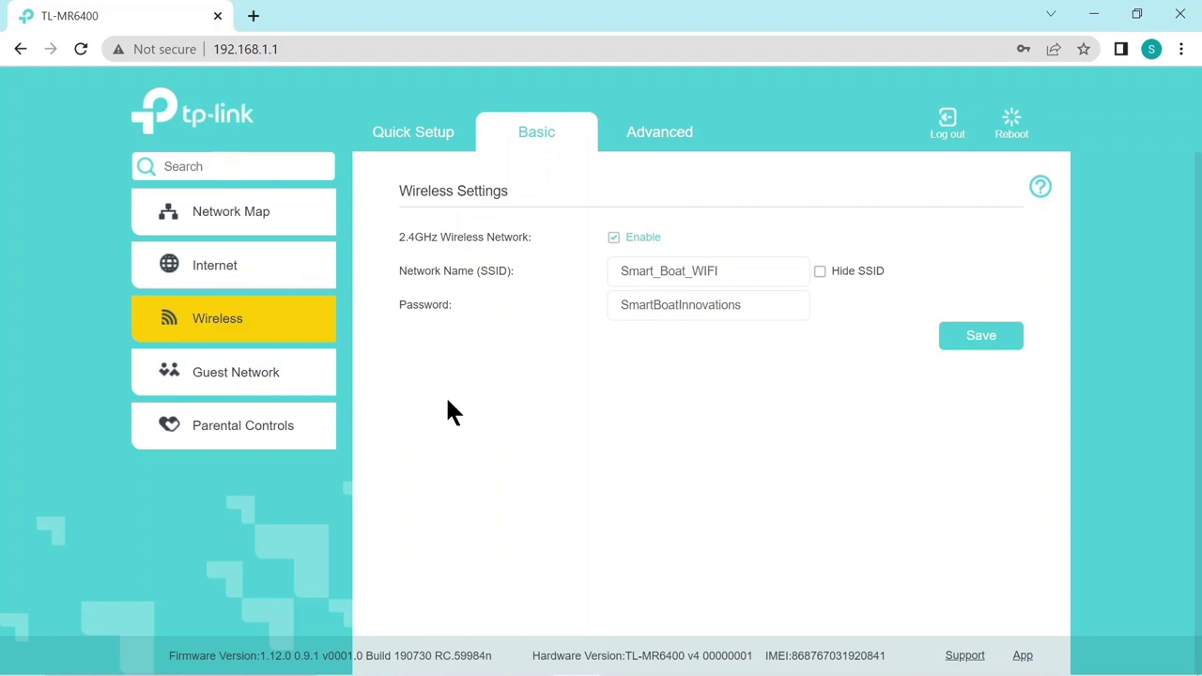
pyautogui.click(232, 369)
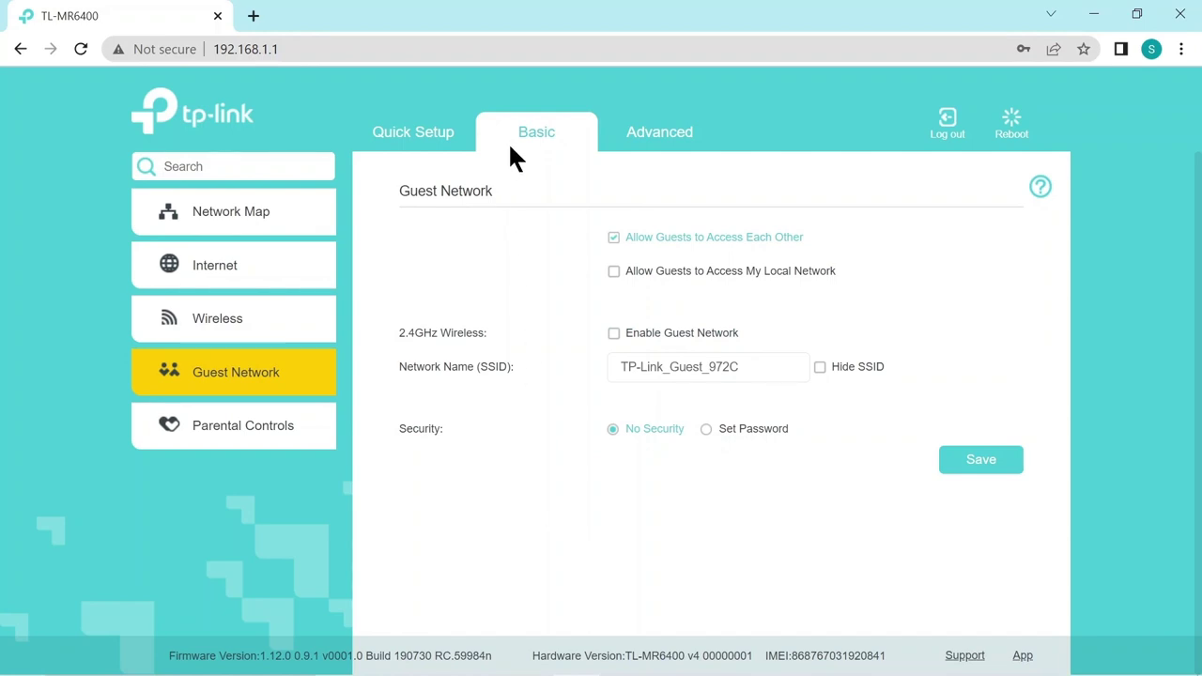
pyautogui.click(658, 131)
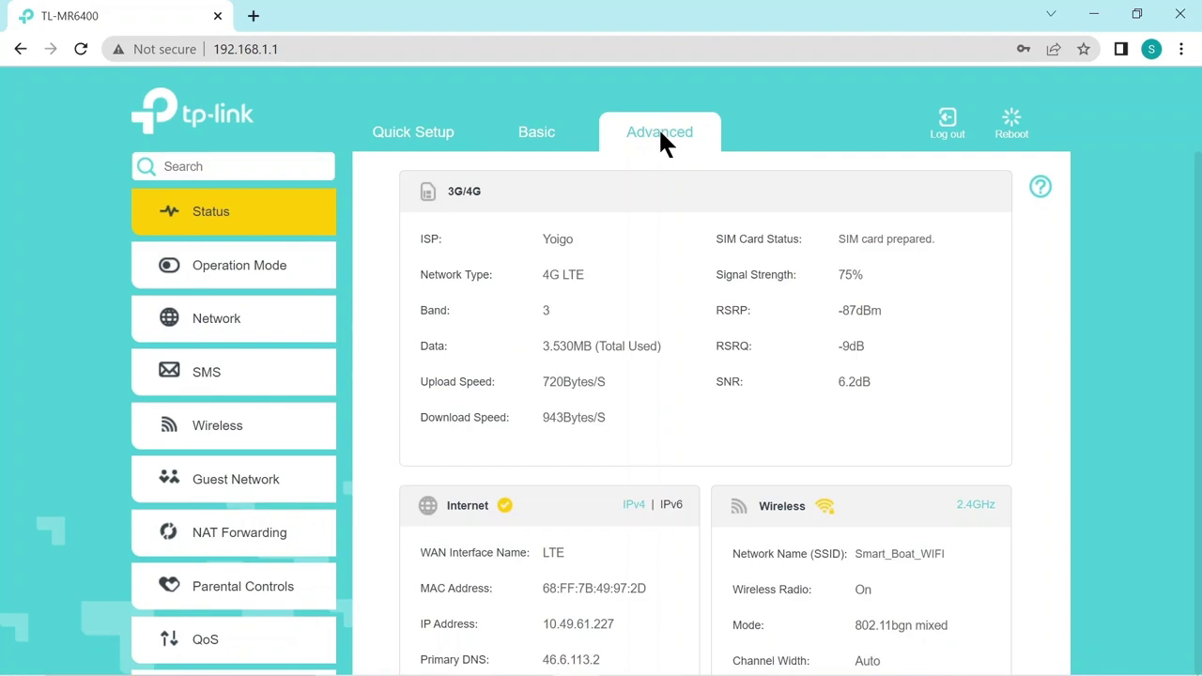
# Step: Review Operation Mode, WAN Internet, Data Settings and LAN DHCP settings (192.168.1.100–199, 1440 minutes)
pyautogui.scroll(-2, 662, 344)
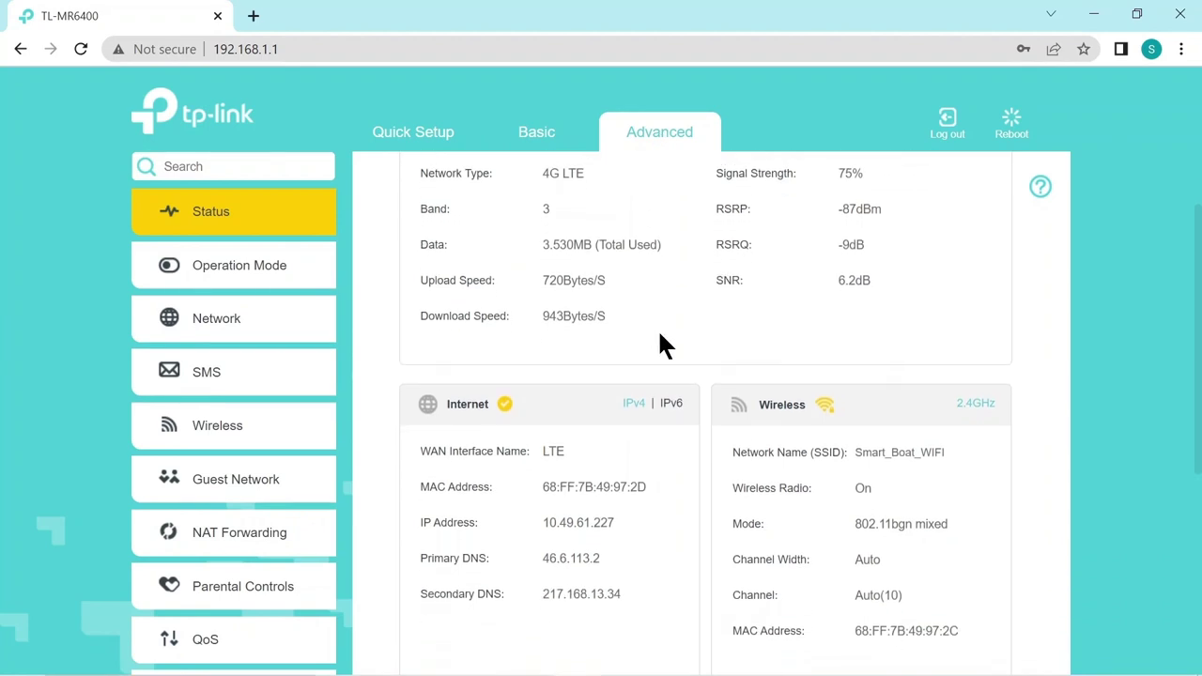
pyautogui.scroll(2, 661, 346)
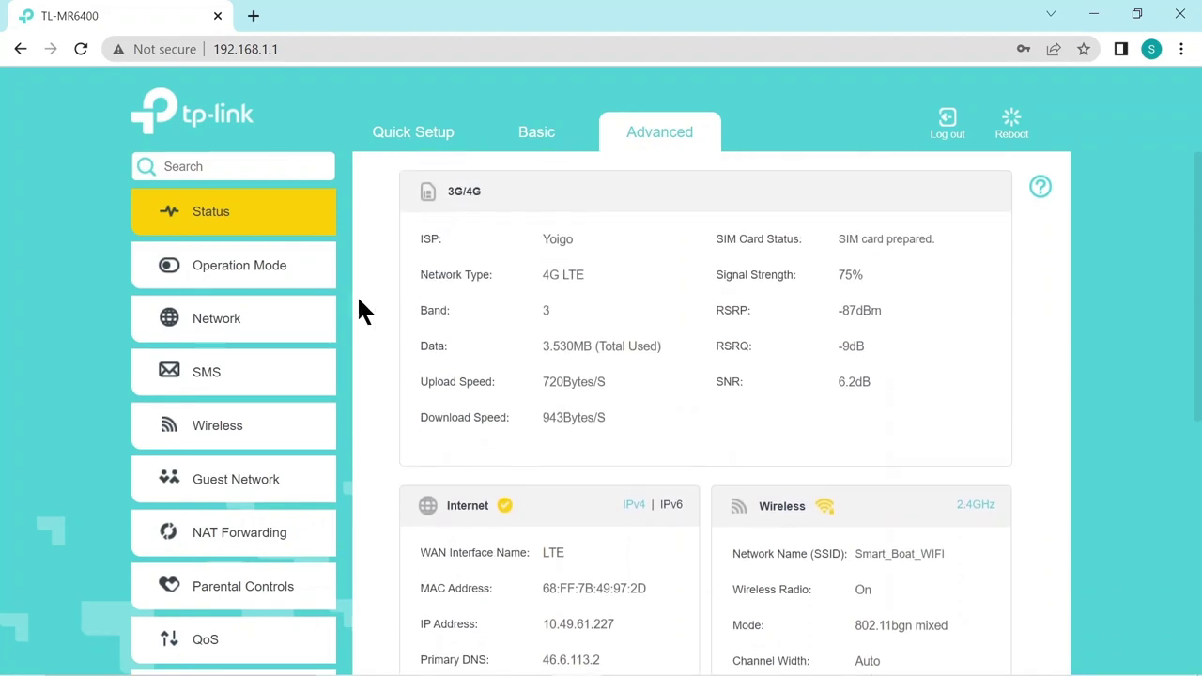
pyautogui.click(271, 272)
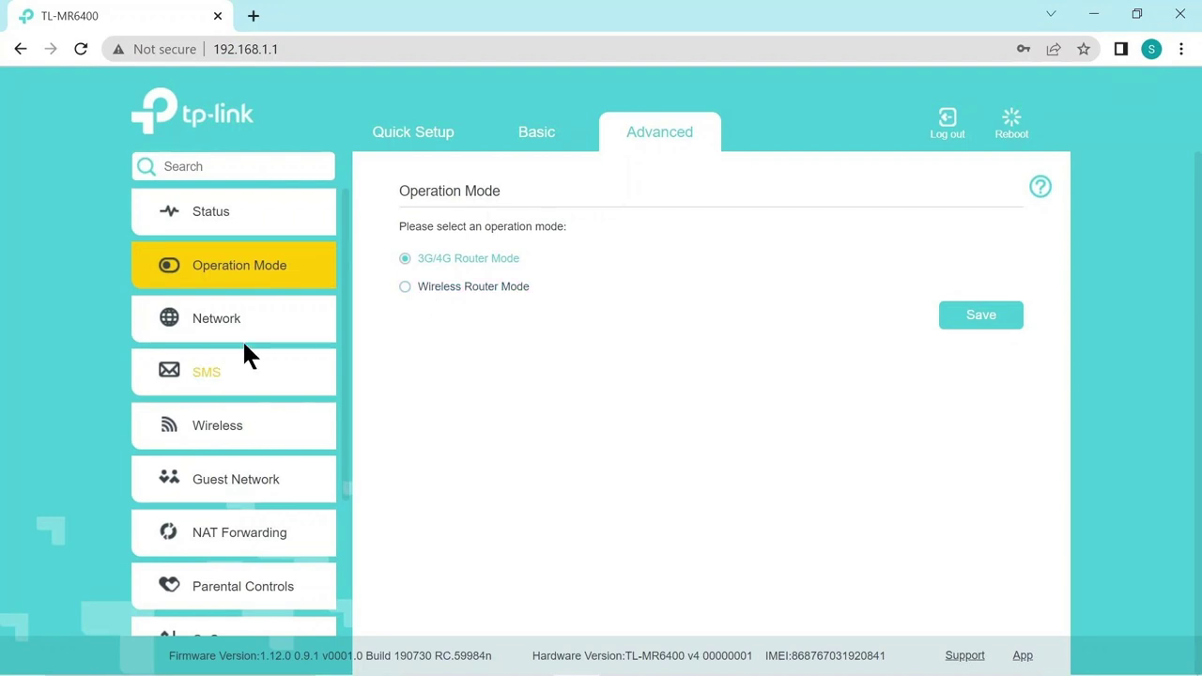
pyautogui.click(229, 317)
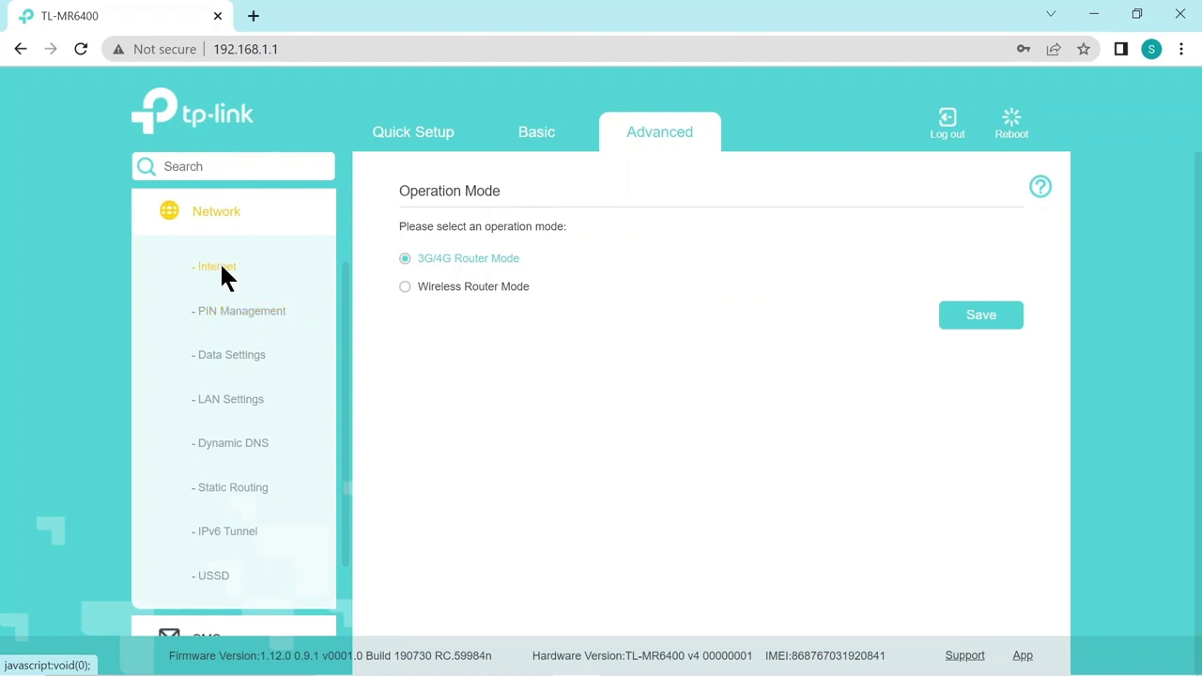
pyautogui.click(222, 267)
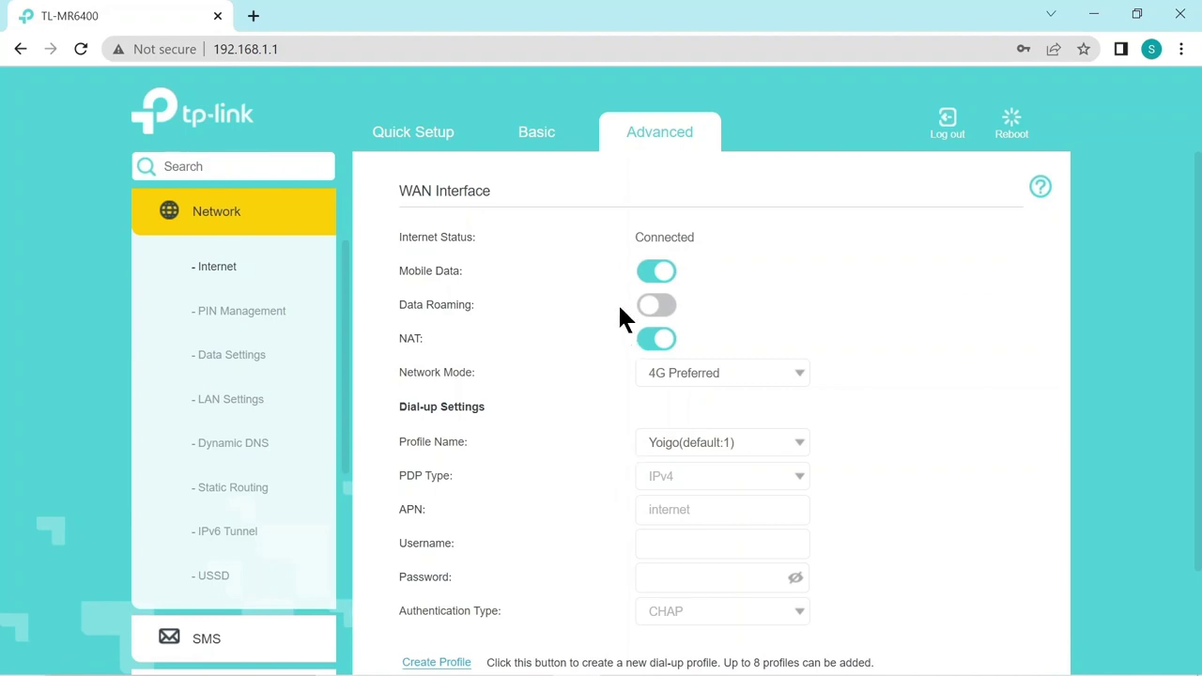
pyautogui.click(237, 357)
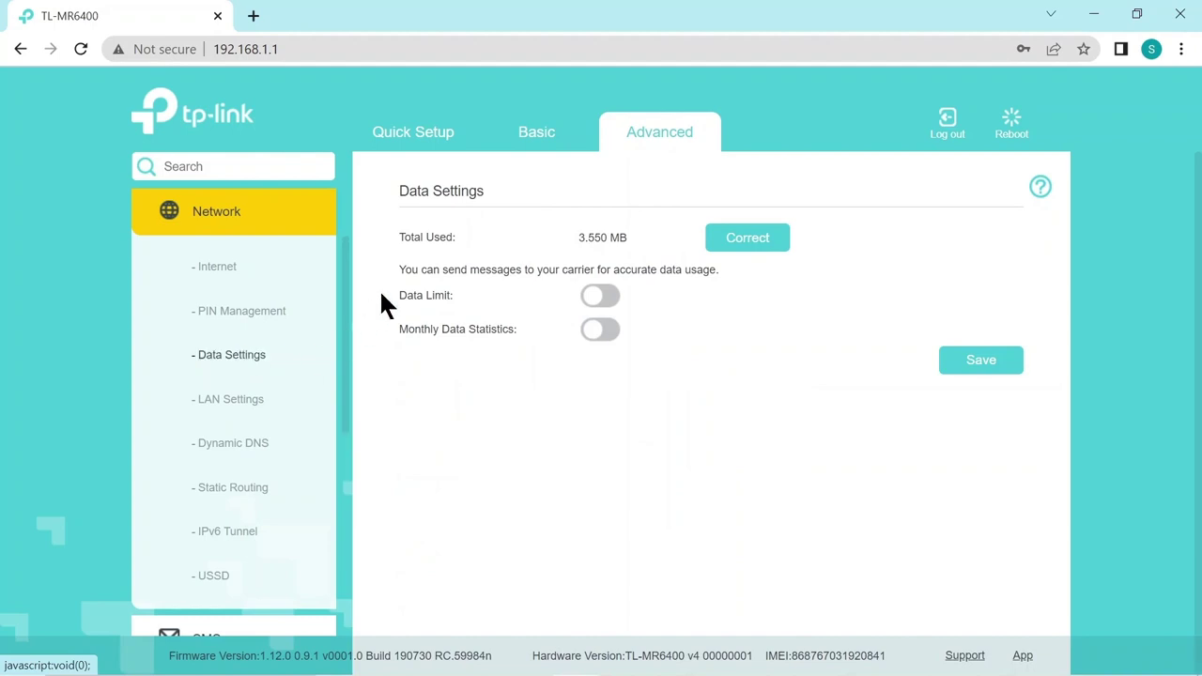
pyautogui.click(238, 402)
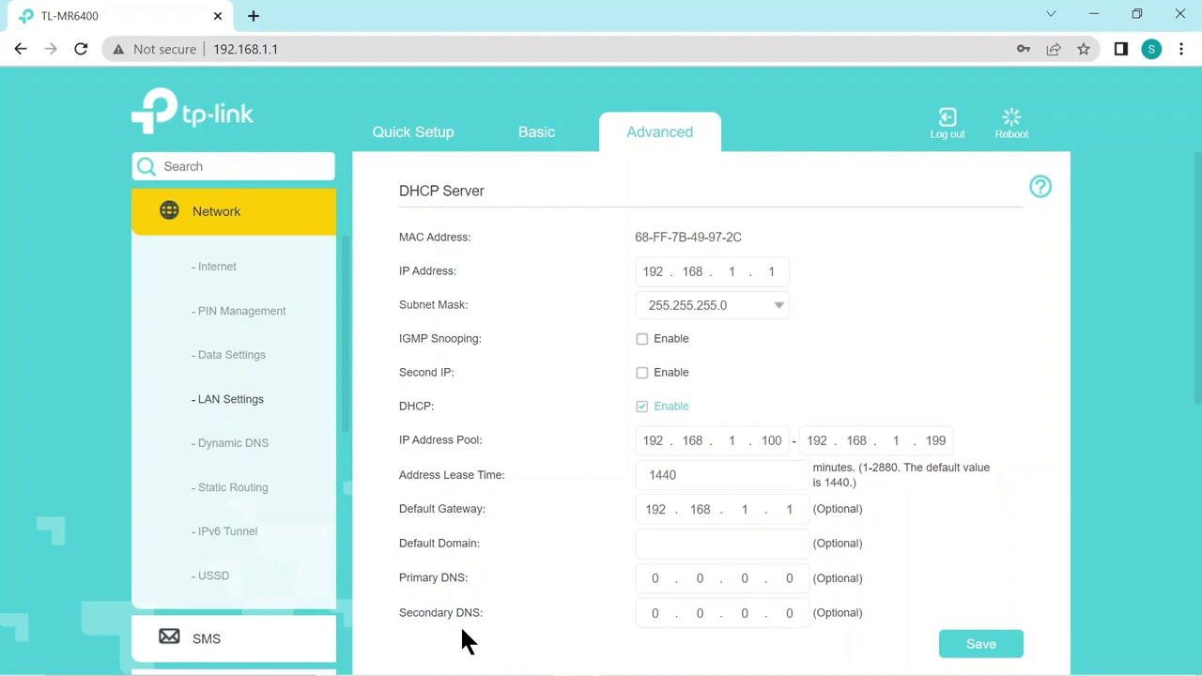
pyautogui.scroll(-5, 333, 536)
# Step: Find NAT Forwarding UPnP via the settings search and switch UPnP off
pyautogui.click(210, 656)
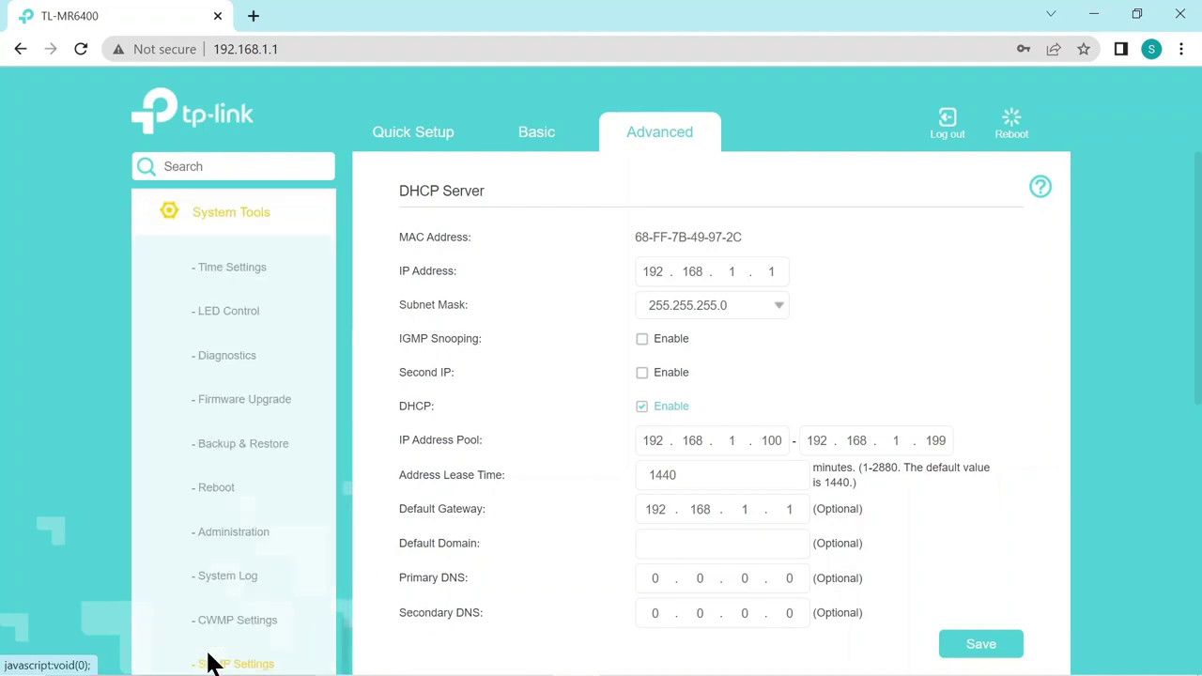
pyautogui.click(223, 544)
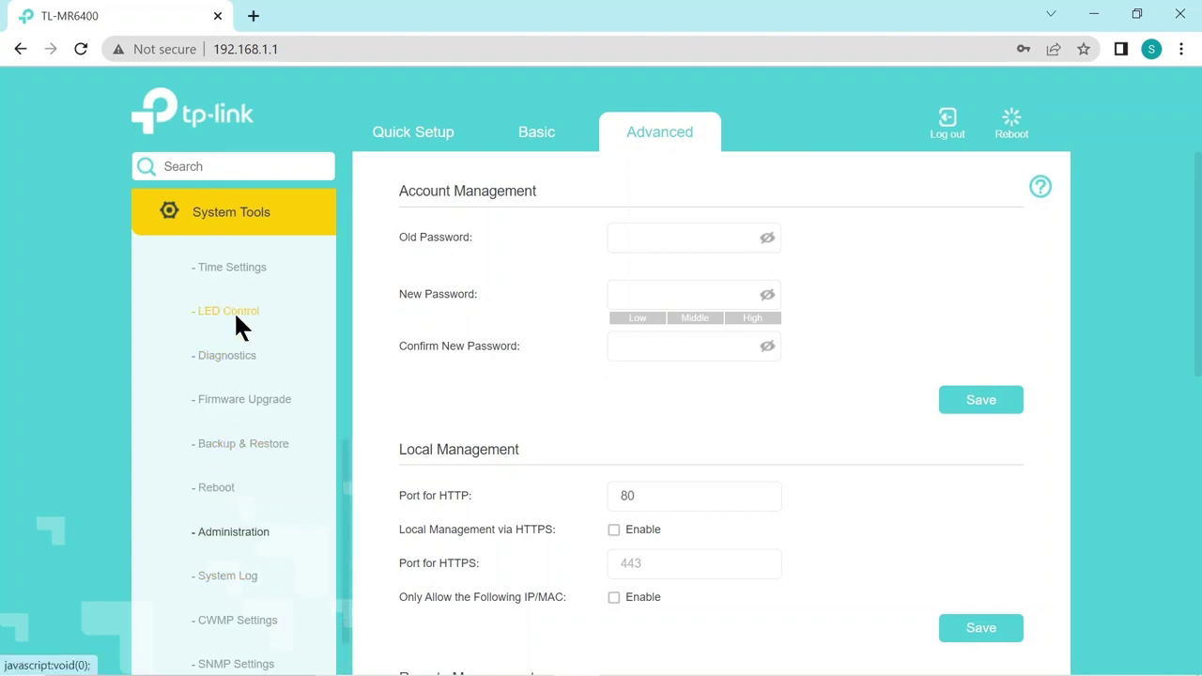
pyautogui.click(222, 165)
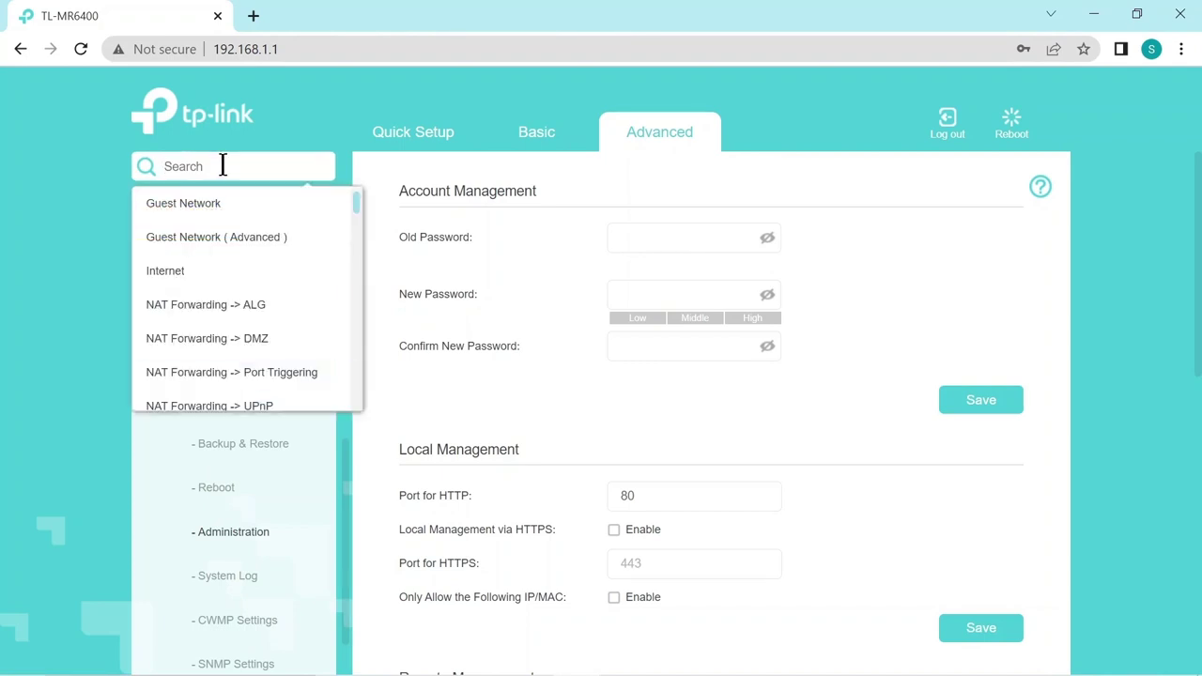
pyautogui.write('UPn')
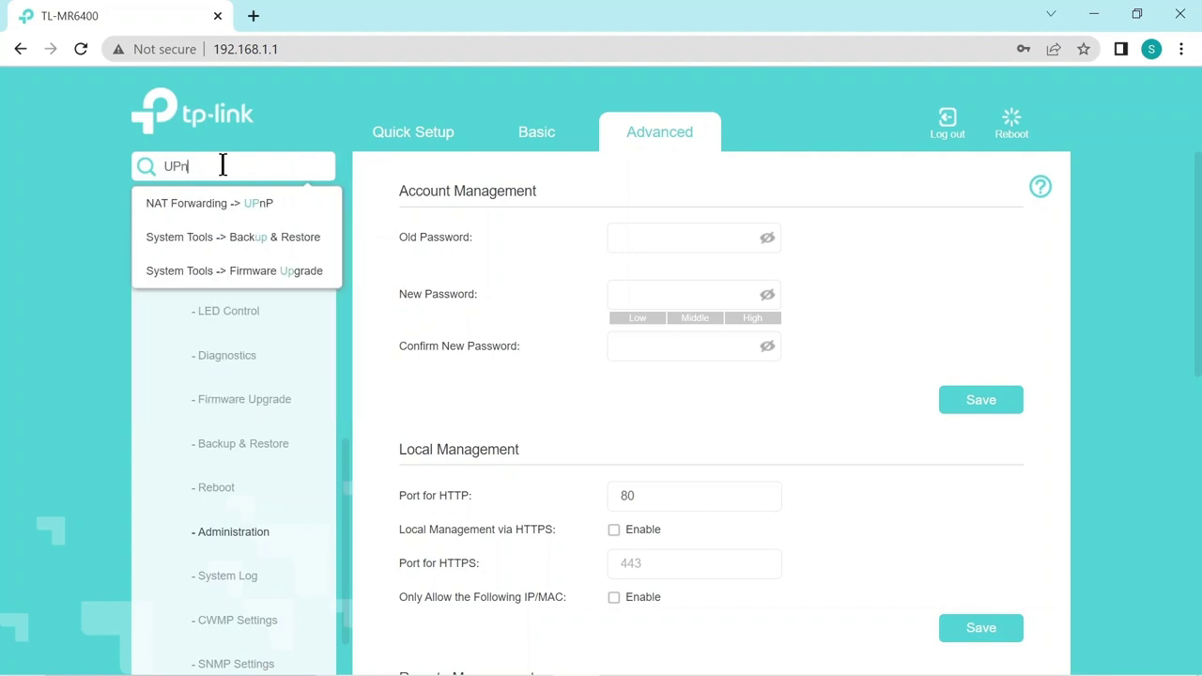
pyautogui.write('P')
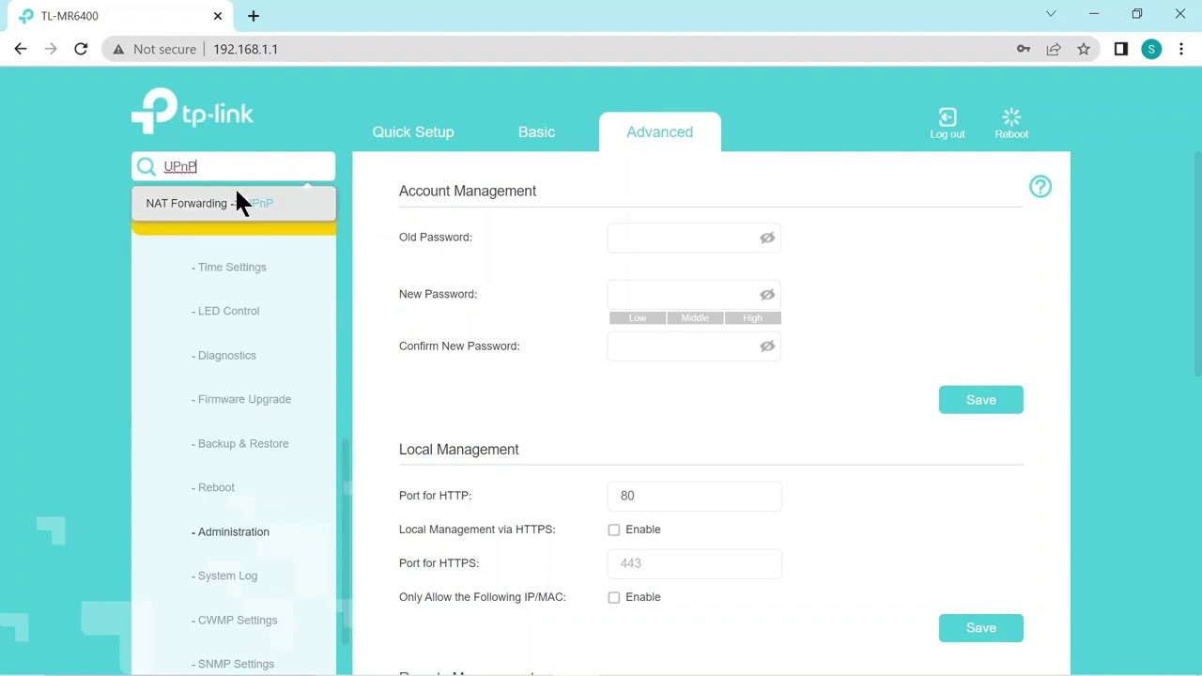
pyautogui.click(236, 192)
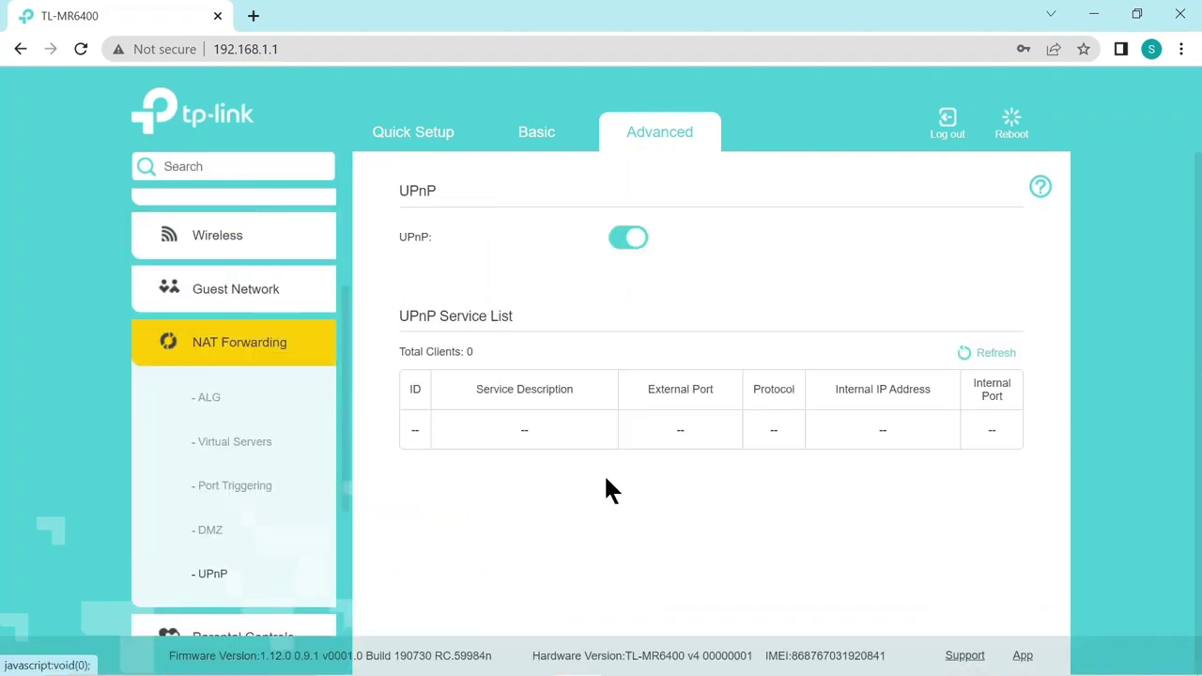
pyautogui.click(621, 241)
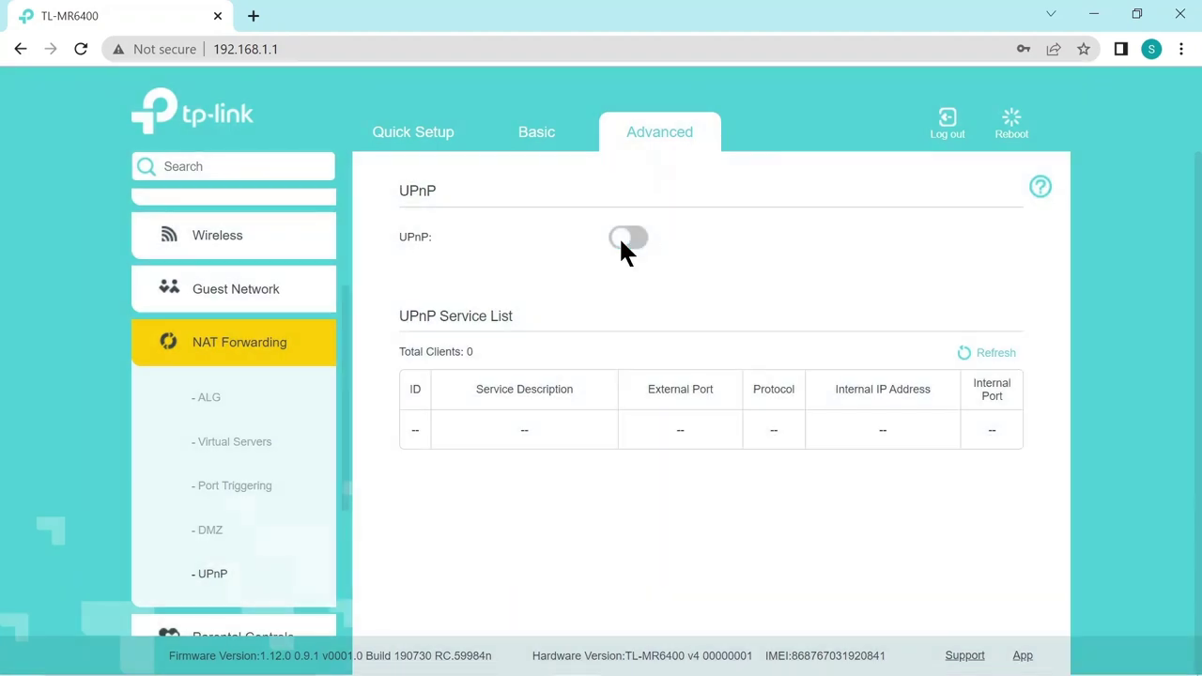
pyautogui.click(206, 346)
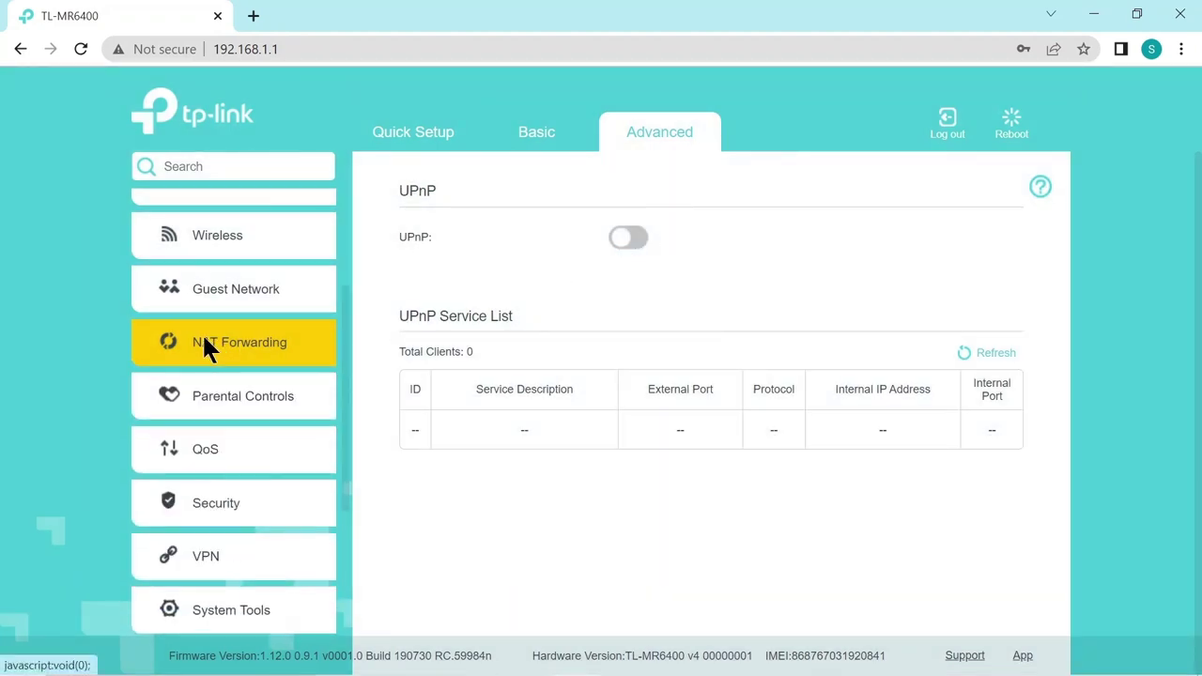
# Step: Enable a reboot schedule of every day at 03:00 under System Tools > Reboot and save
pyautogui.click(211, 606)
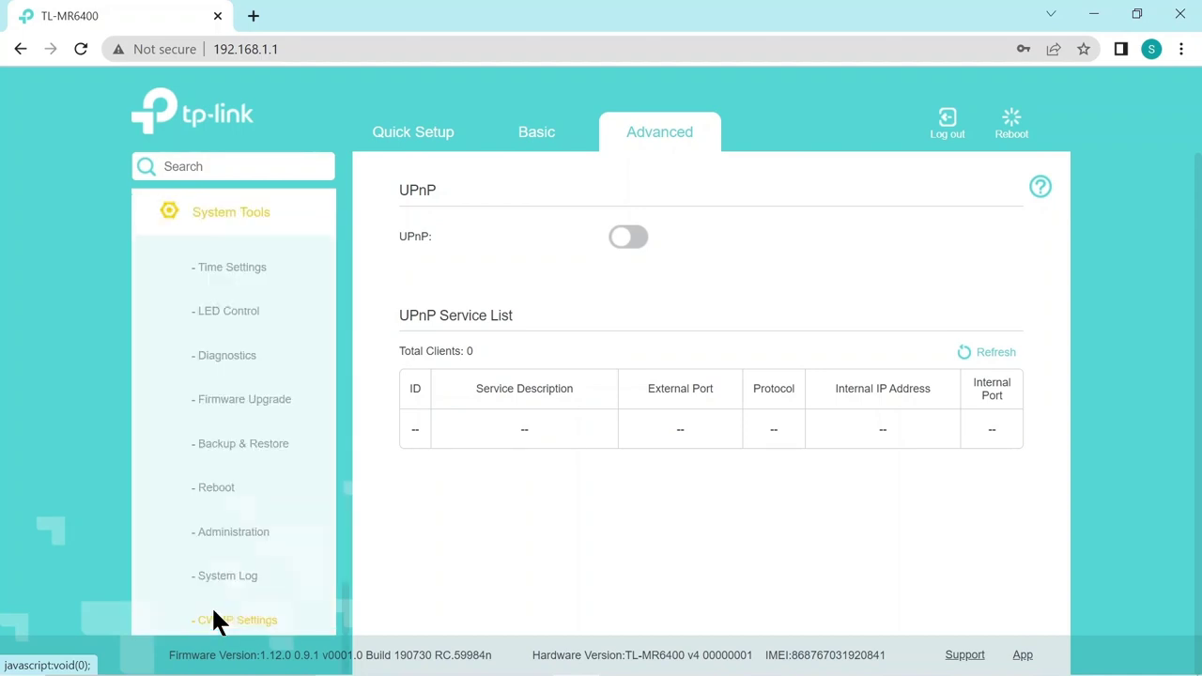
pyautogui.click(217, 488)
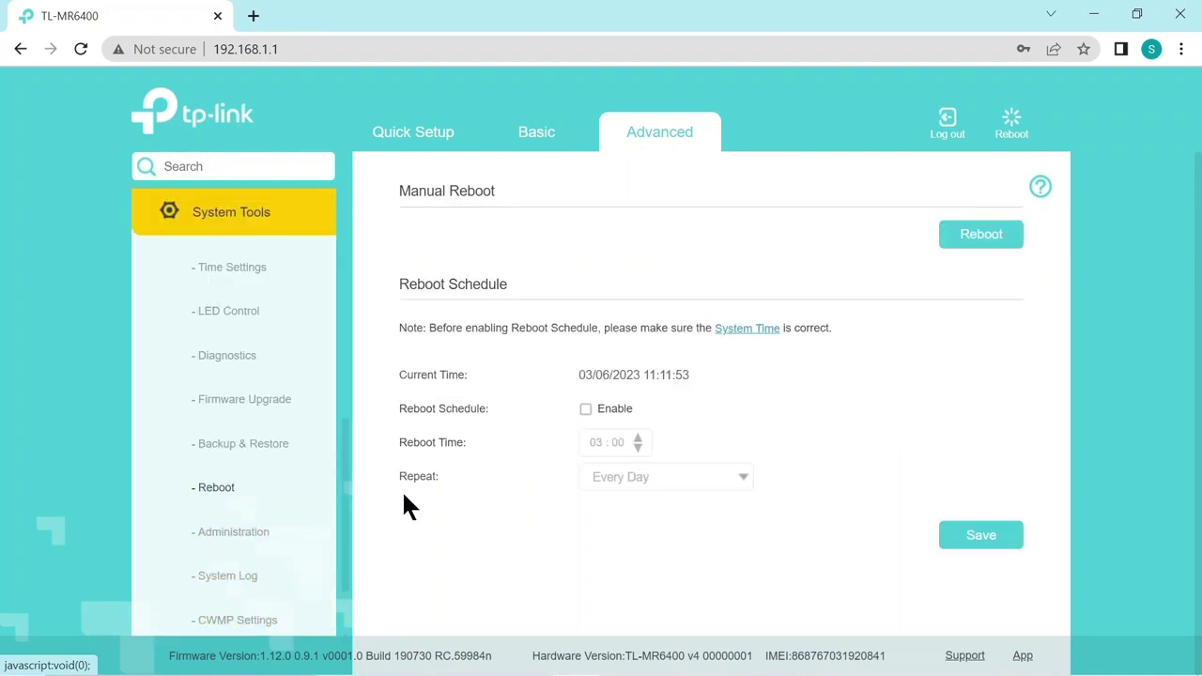
pyautogui.click(585, 408)
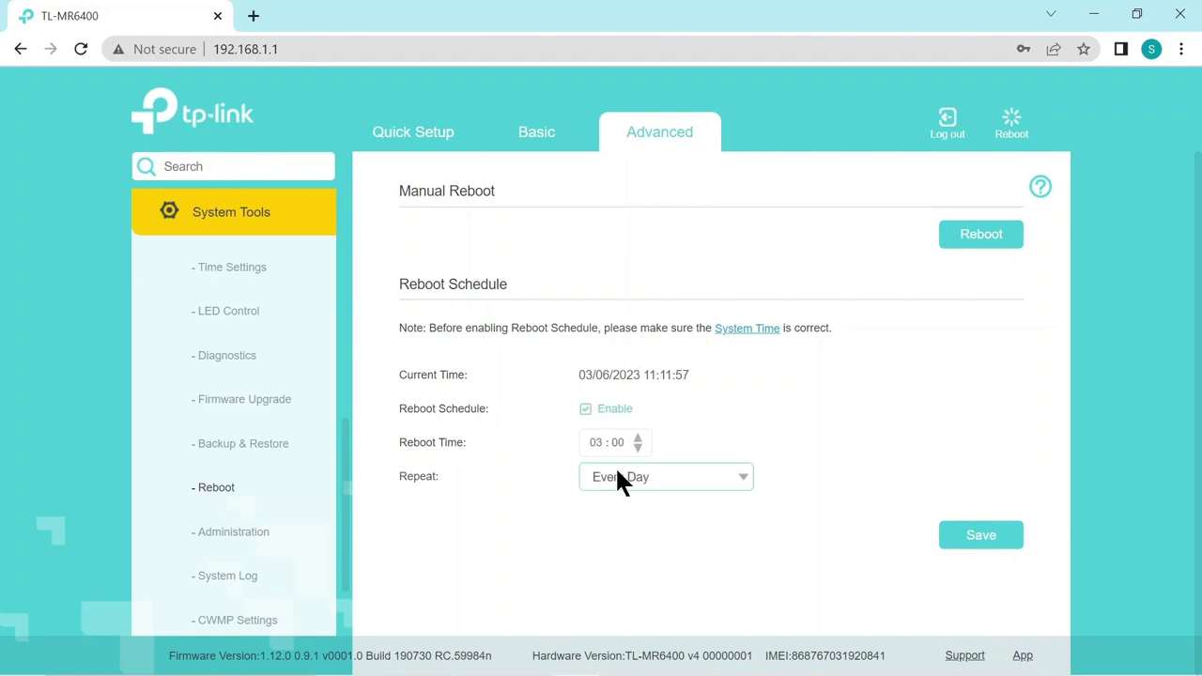
pyautogui.click(993, 533)
# Step: Download a backup of the router settings as conf (1).bin from Backup & Restore
pyautogui.click(228, 439)
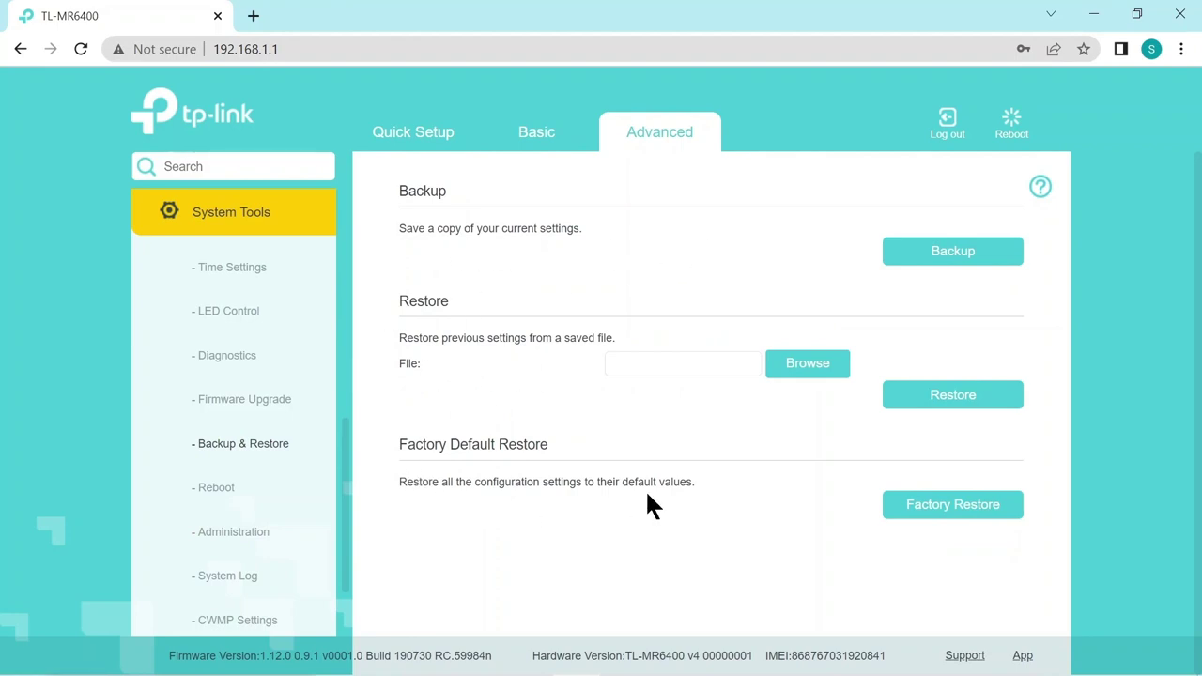
pyautogui.click(947, 254)
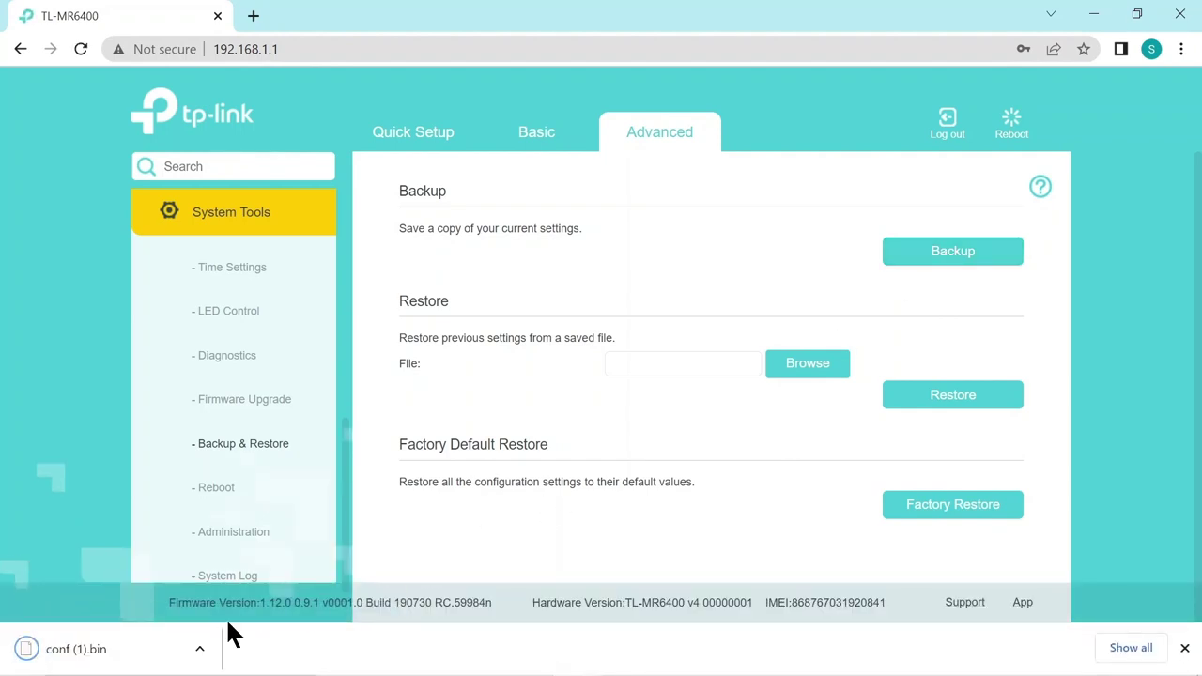
pyautogui.click(203, 657)
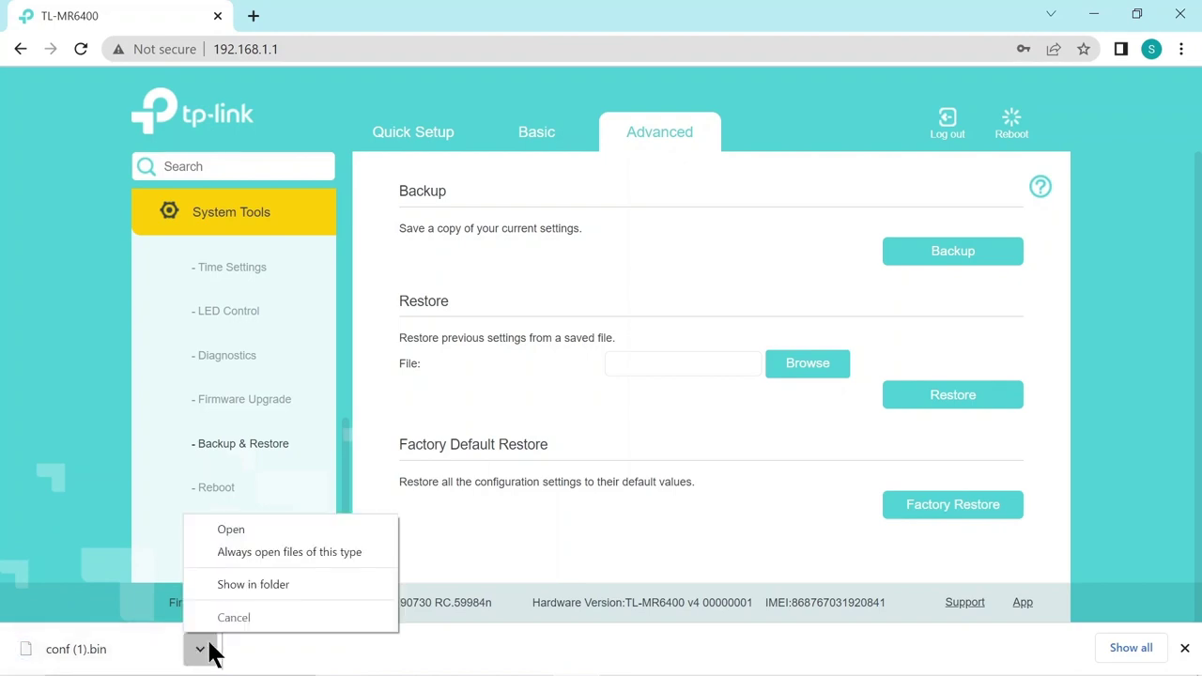
pyautogui.click(318, 661)
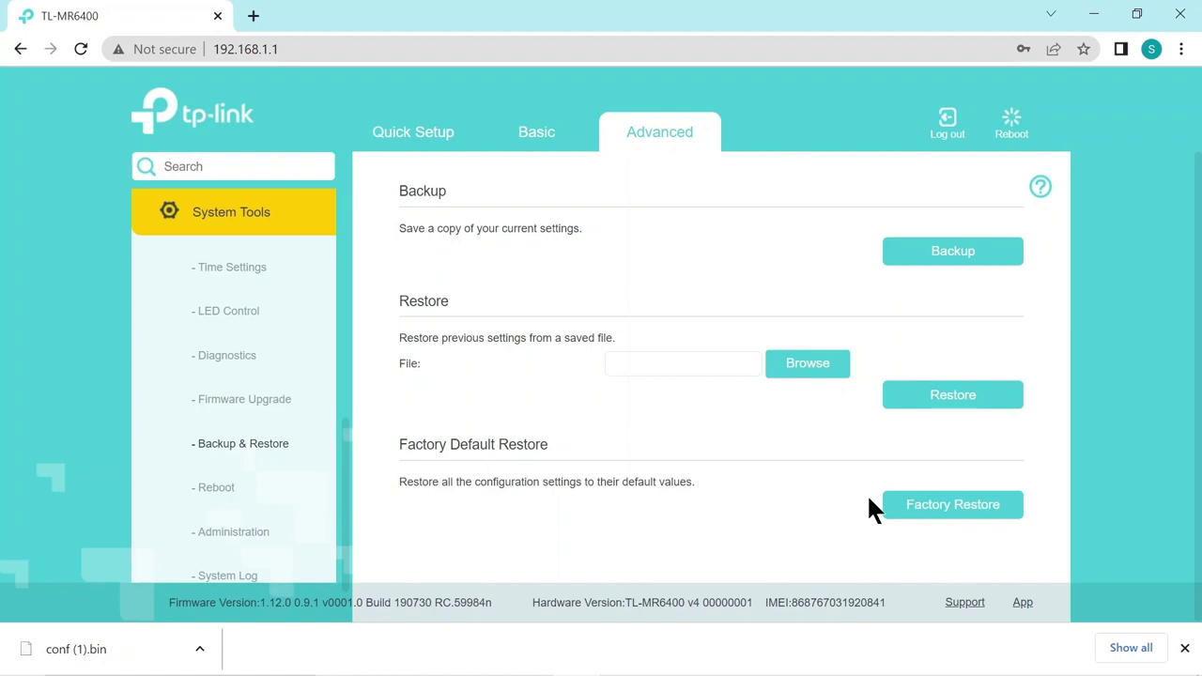
pyautogui.click(190, 208)
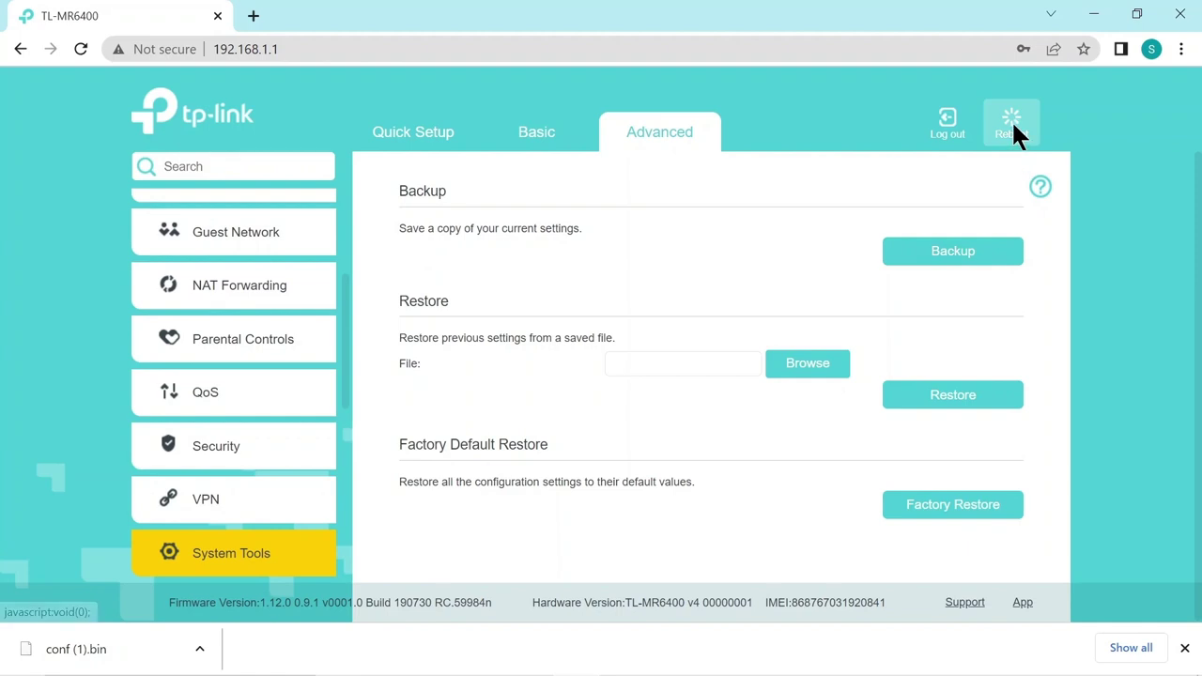
# Step: Log out of the router admin and confirm, returning to the password login page
pyautogui.click(953, 119)
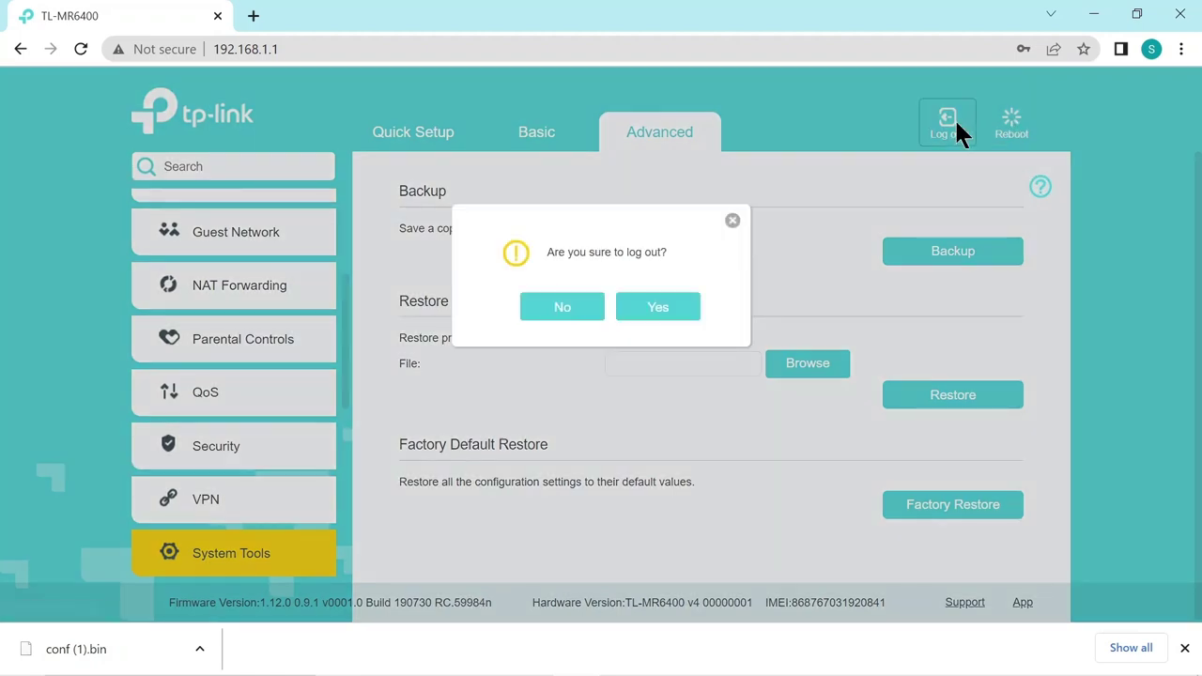
pyautogui.click(657, 308)
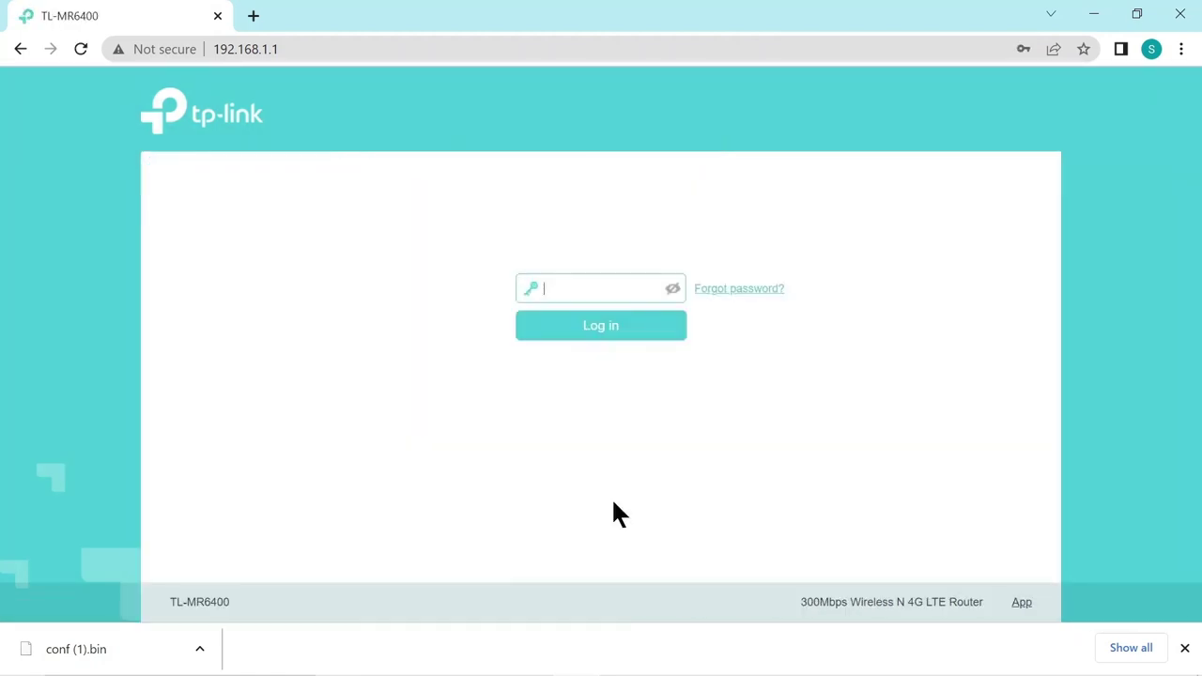